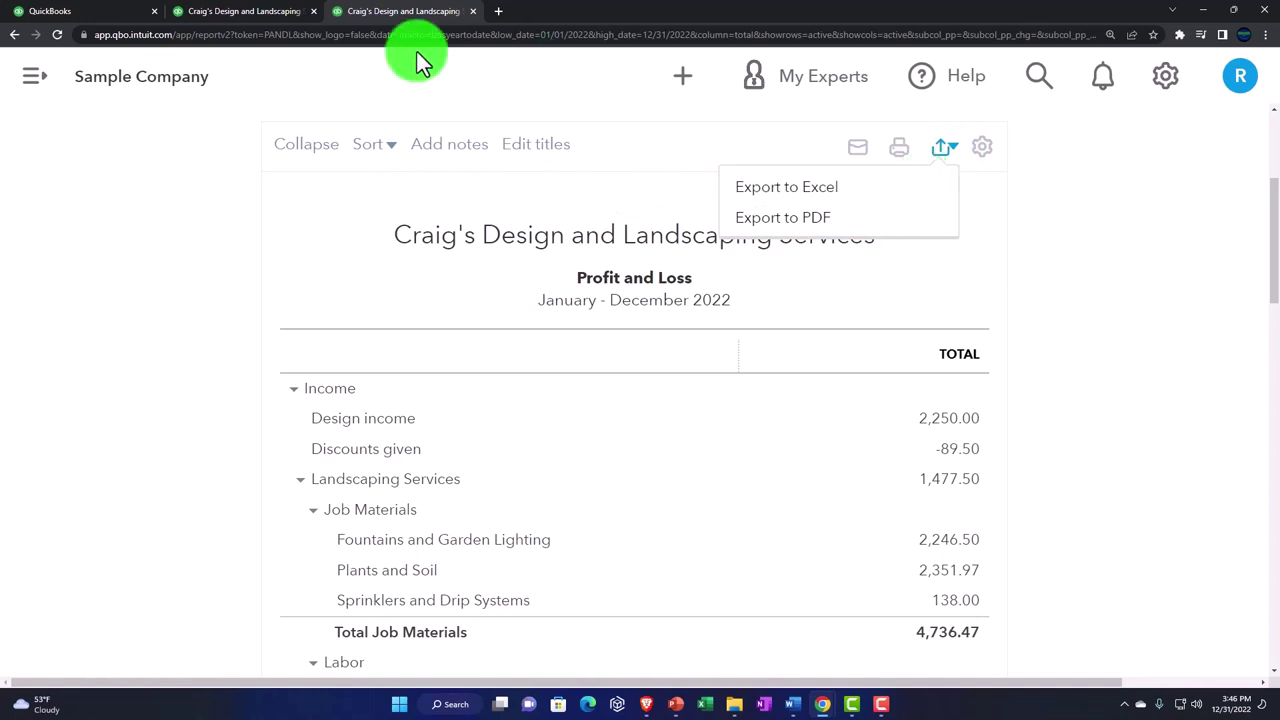
- Open the Reports area of the company file and look at its management reports and custom reports lists
{"action": "left_click", "coordinate": [108, 18]}
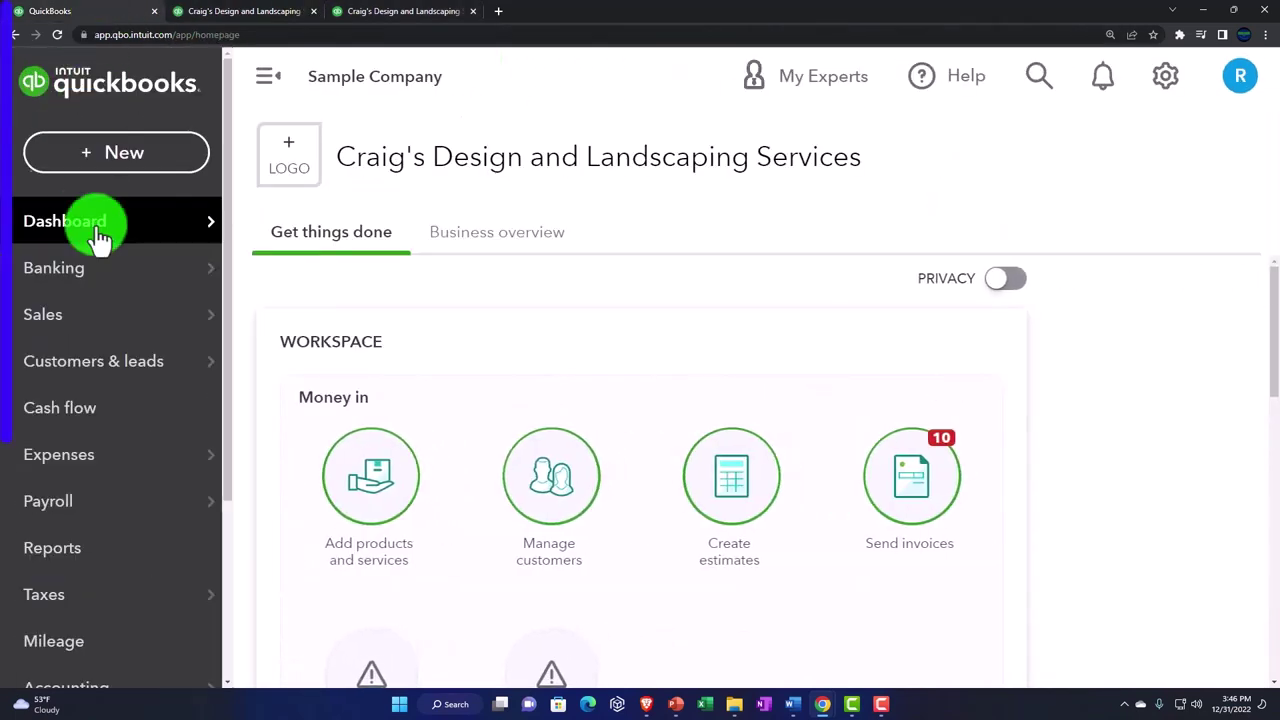
{"action": "left_click", "coordinate": [90, 568]}
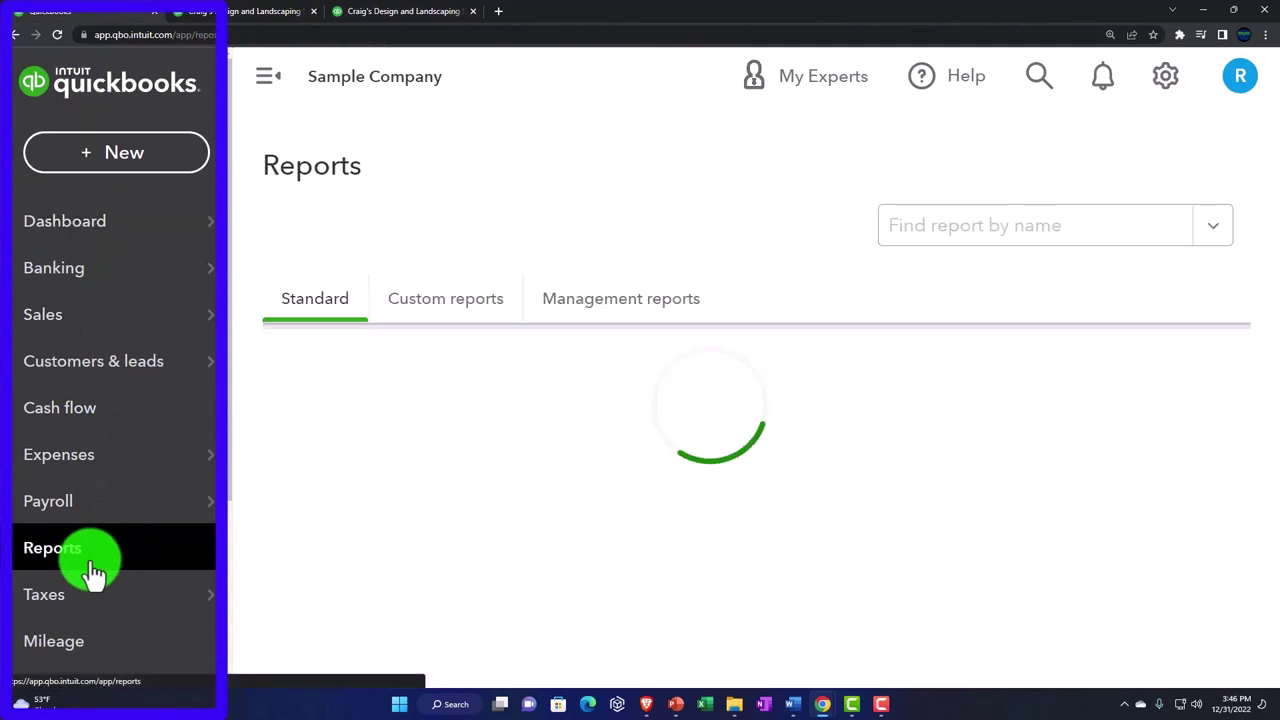
{"action": "left_click", "coordinate": [596, 316]}
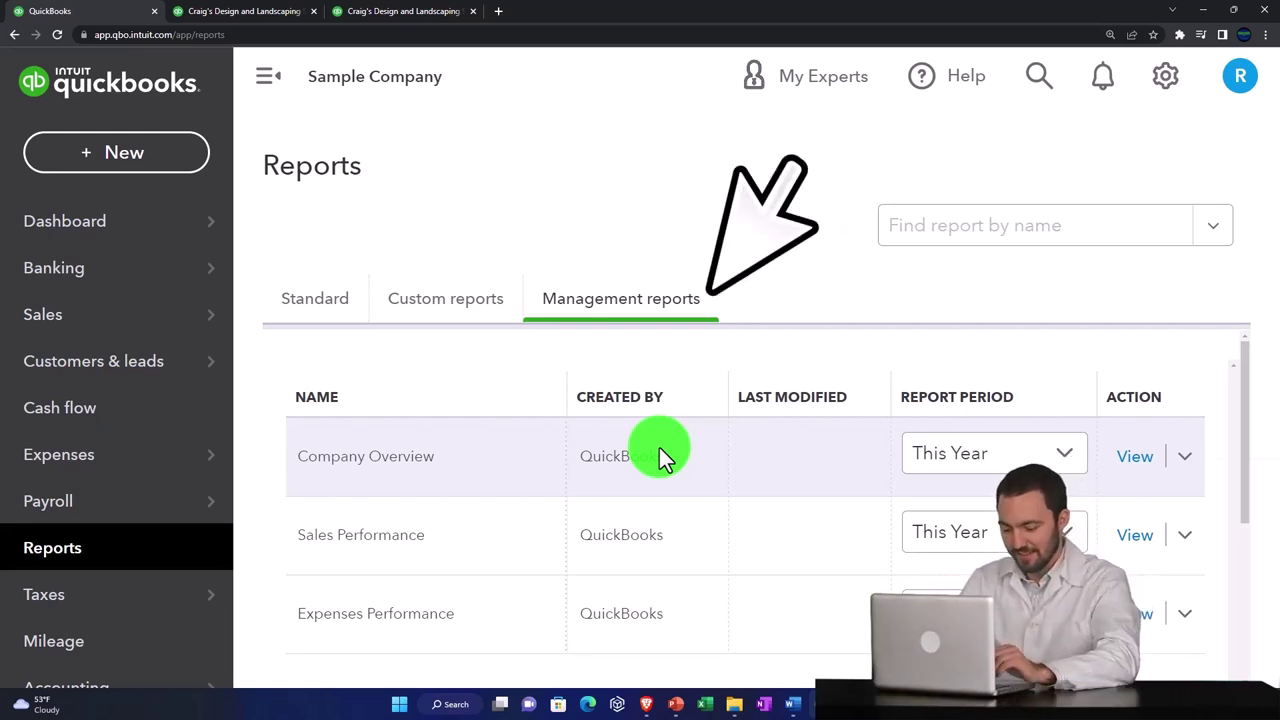
{"action": "left_click", "coordinate": [440, 306]}
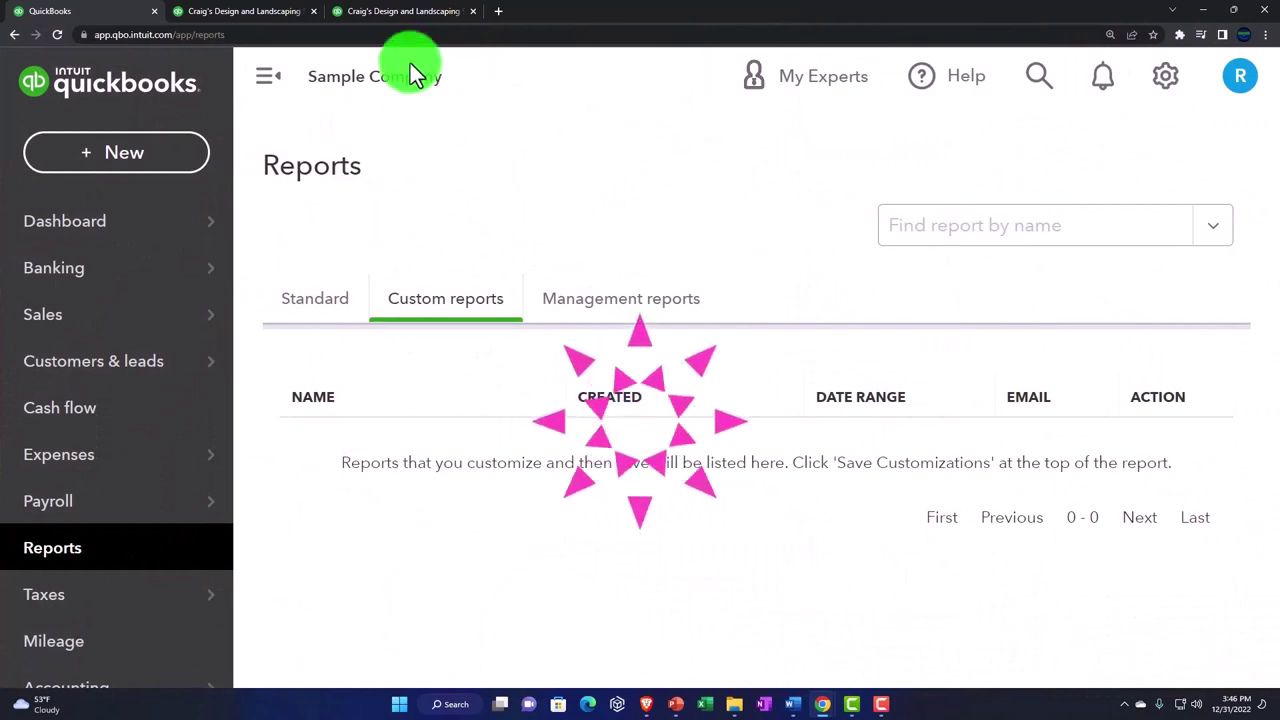
- Return to the open Profit and Loss report and examine its income, cost of goods sold, expenses and net income sections
{"action": "left_click", "coordinate": [405, 12]}
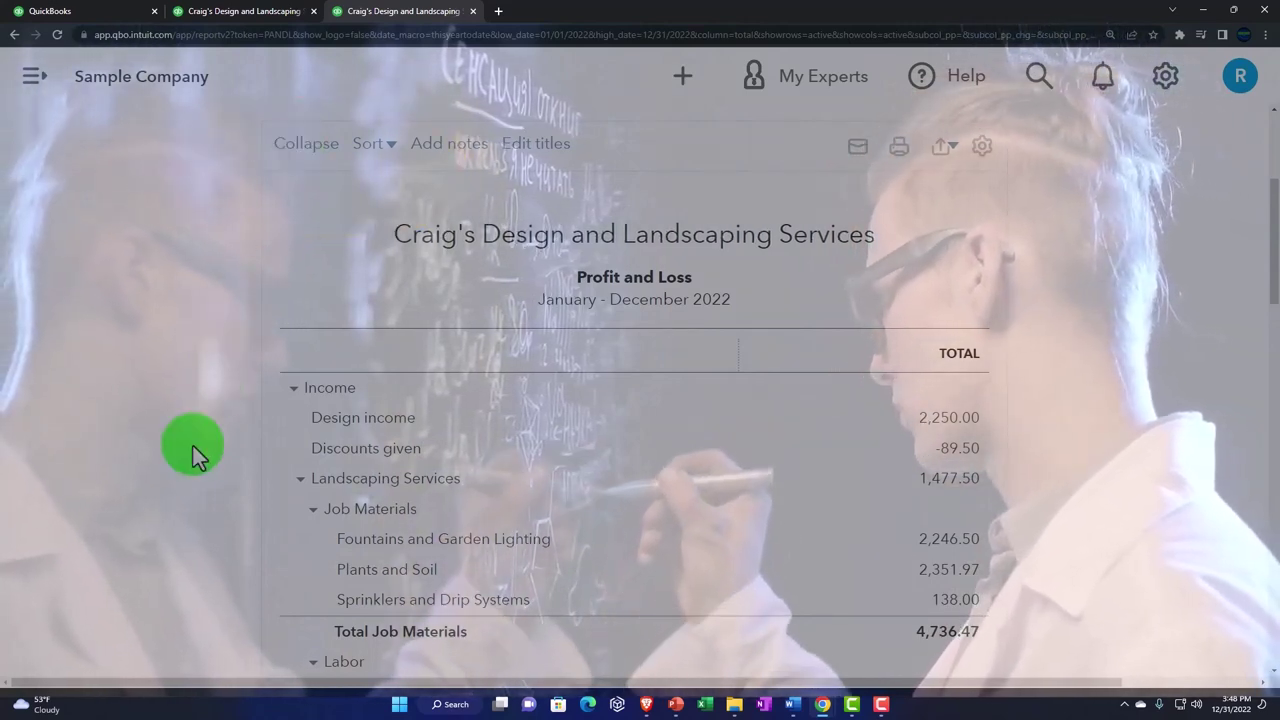
{"action": "scroll", "coordinate": [191, 451], "scroll_direction": "down", "scroll_amount": 1}
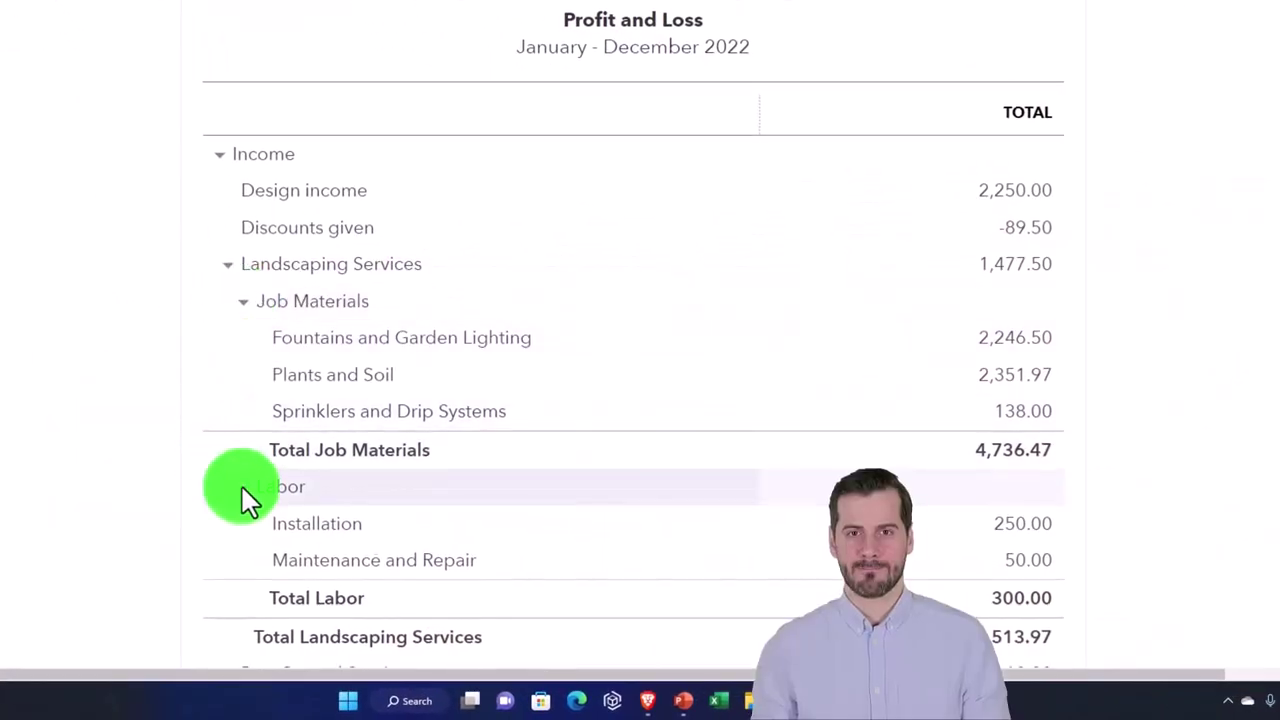
{"action": "scroll", "coordinate": [243, 487], "scroll_direction": "down", "scroll_amount": 4}
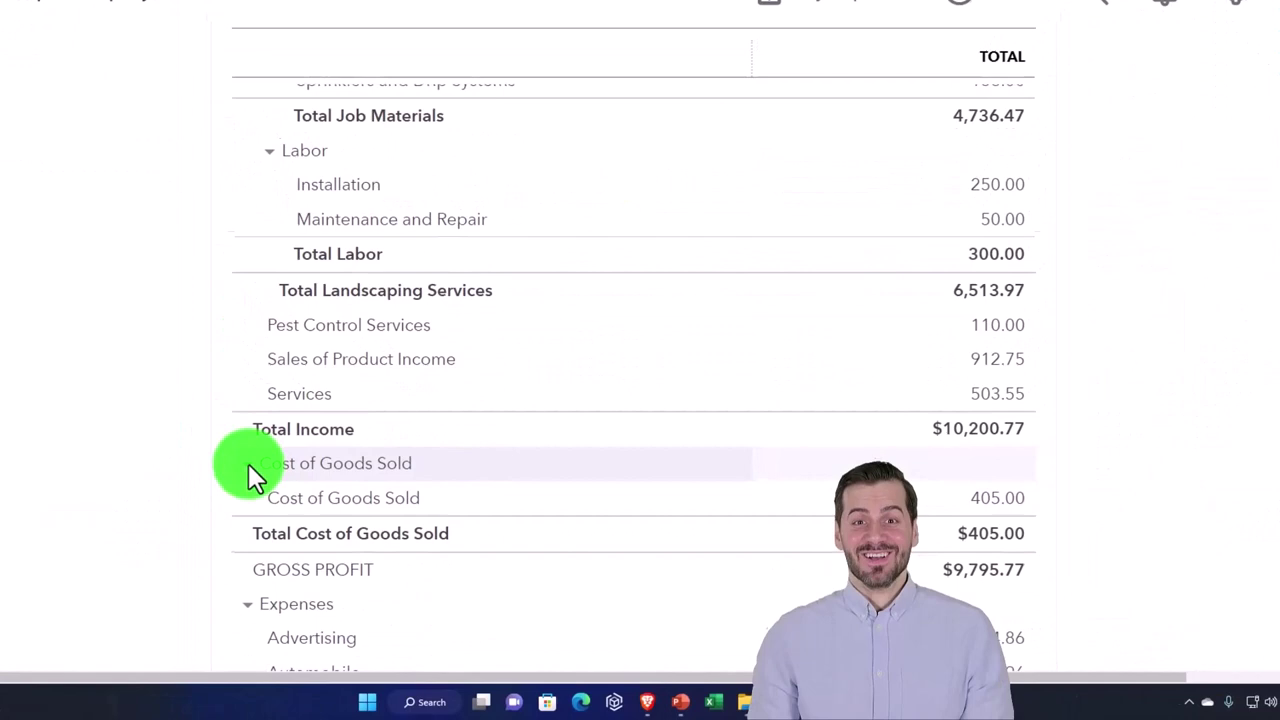
{"action": "scroll", "coordinate": [294, 500], "scroll_direction": "down", "scroll_amount": 2}
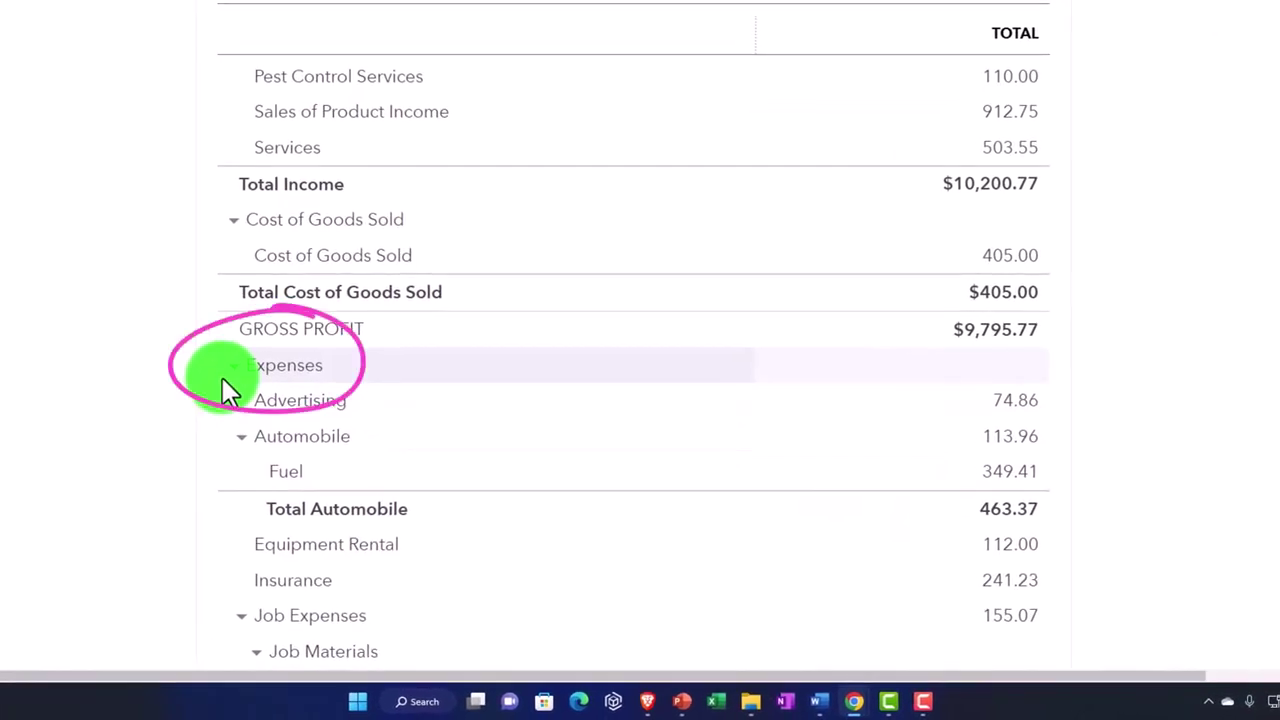
{"action": "scroll", "coordinate": [205, 396], "scroll_direction": "up", "scroll_amount": 6}
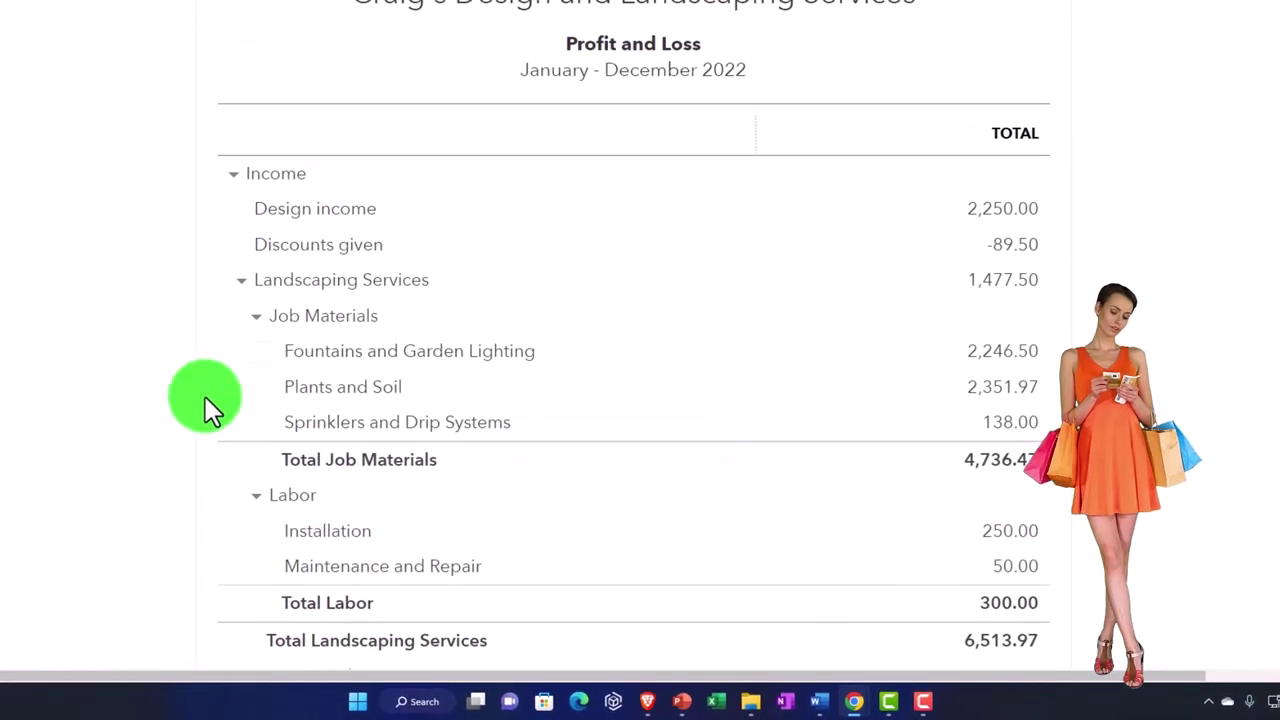
{"action": "scroll", "coordinate": [205, 396], "scroll_direction": "down", "scroll_amount": 15}
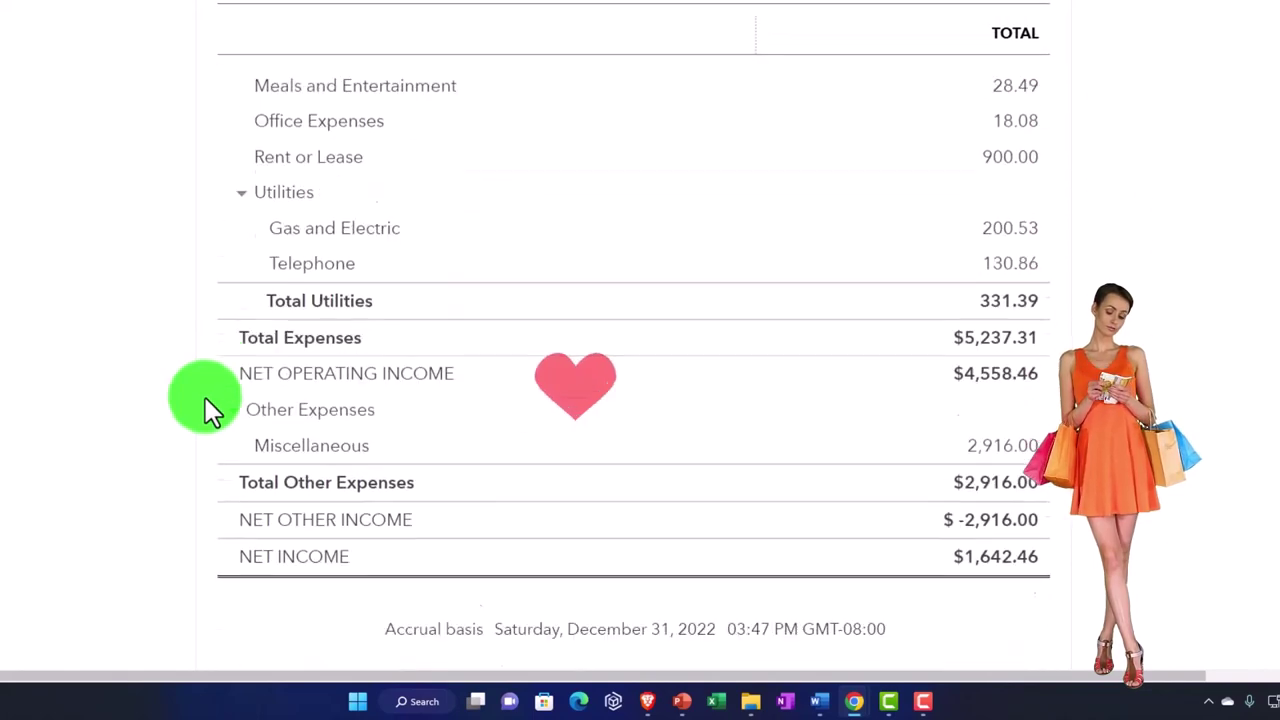
{"action": "scroll", "coordinate": [205, 397], "scroll_direction": "down", "scroll_amount": 2}
{"action": "scroll", "coordinate": [205, 397], "scroll_direction": "up", "scroll_amount": 10}
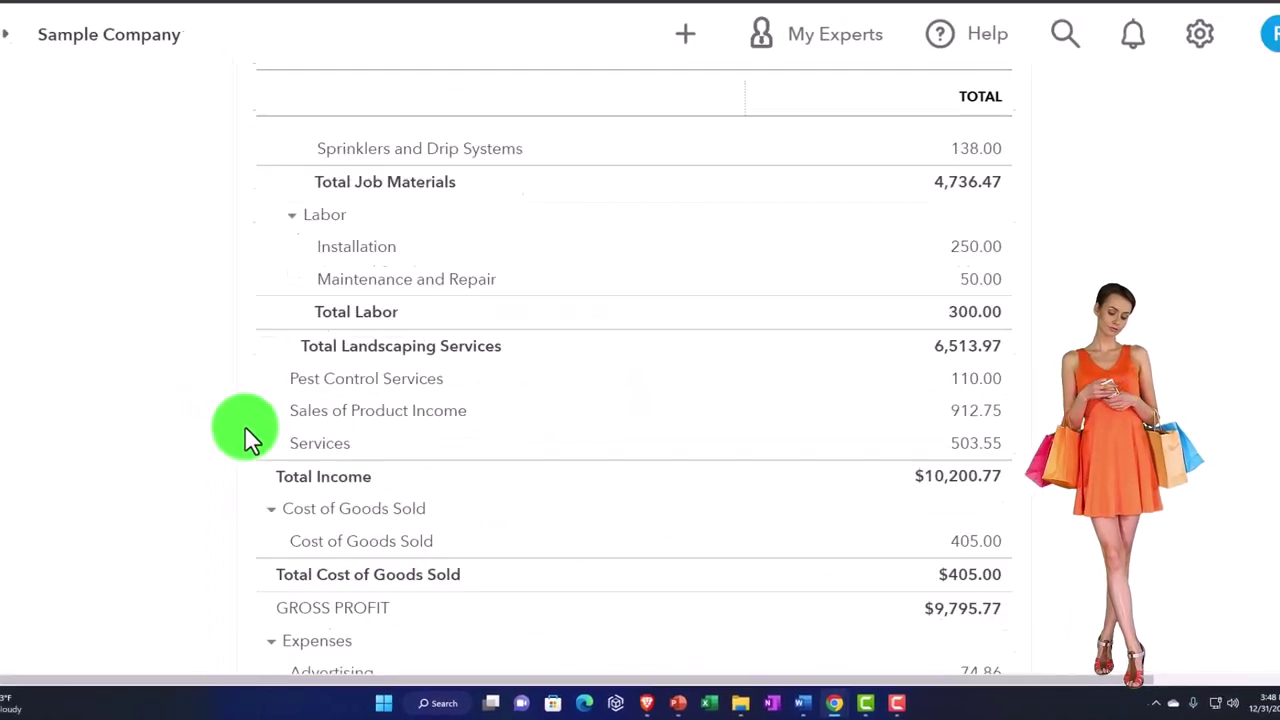
- Collapse the Profit and Loss report's sub-accounts into their parent accounts and review the condensed report through net income
{"action": "scroll", "coordinate": [245, 430], "scroll_direction": "up", "scroll_amount": 6}
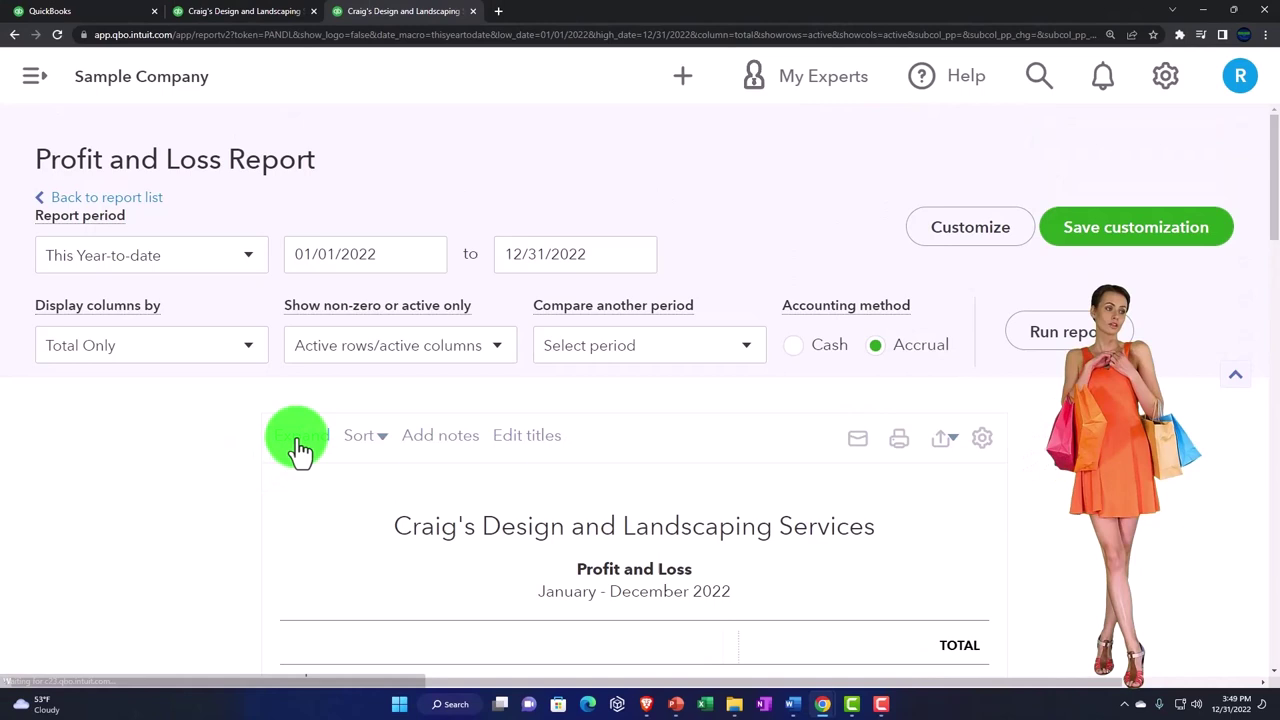
{"action": "scroll", "coordinate": [206, 505], "scroll_direction": "down", "scroll_amount": 3}
{"action": "scroll", "coordinate": [218, 498], "scroll_direction": "down", "scroll_amount": 1}
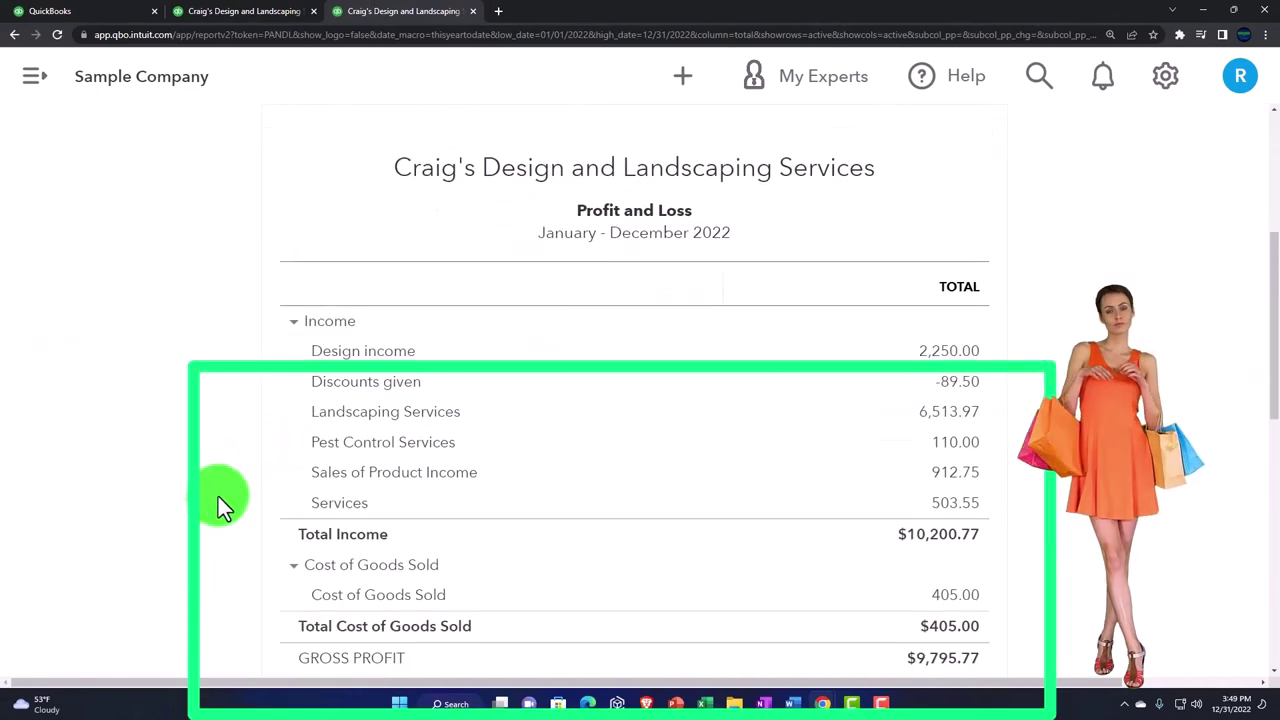
{"action": "scroll", "coordinate": [218, 495], "scroll_direction": "down", "scroll_amount": 3}
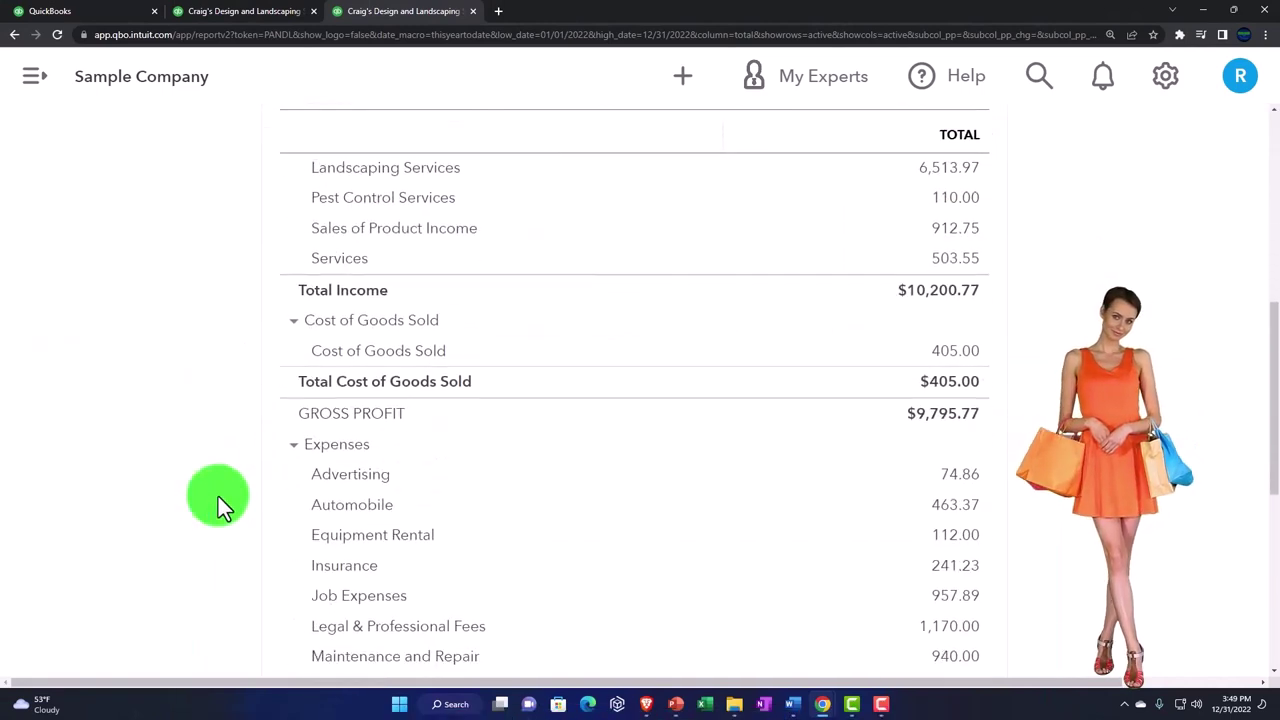
{"action": "scroll", "coordinate": [218, 496], "scroll_direction": "down", "scroll_amount": 5}
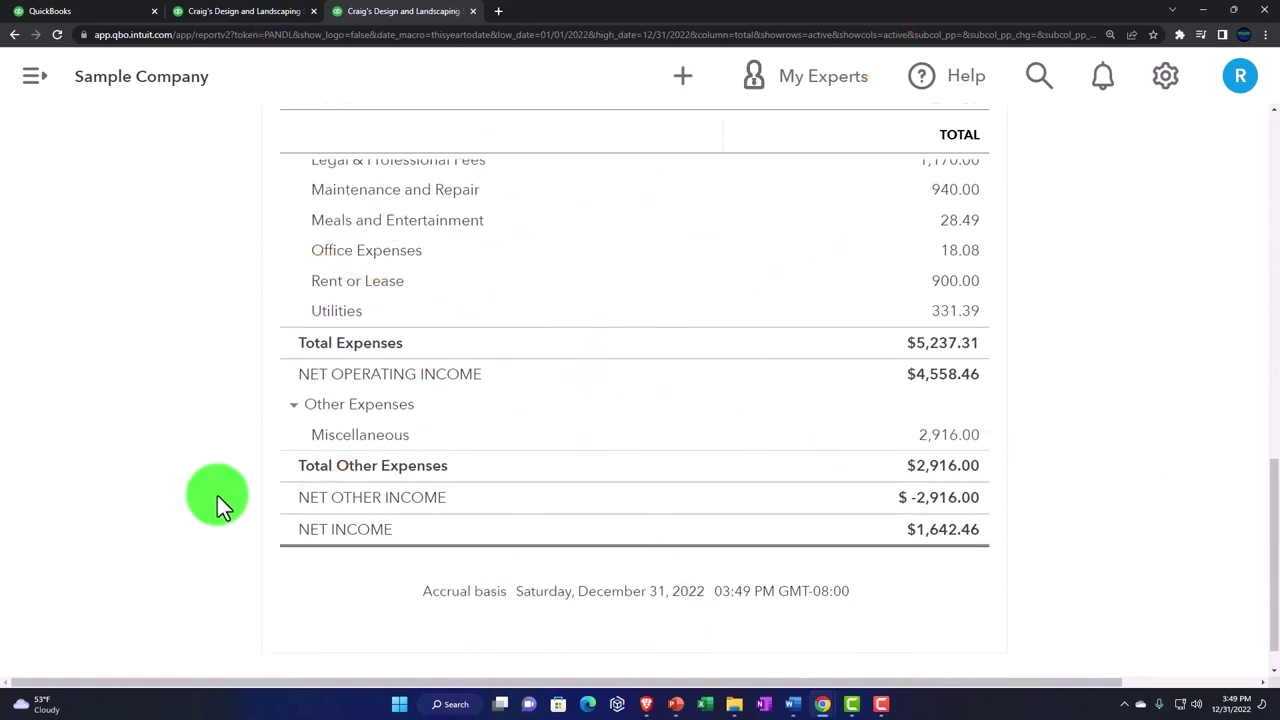
{"action": "scroll", "coordinate": [217, 495], "scroll_direction": "up", "scroll_amount": 8}
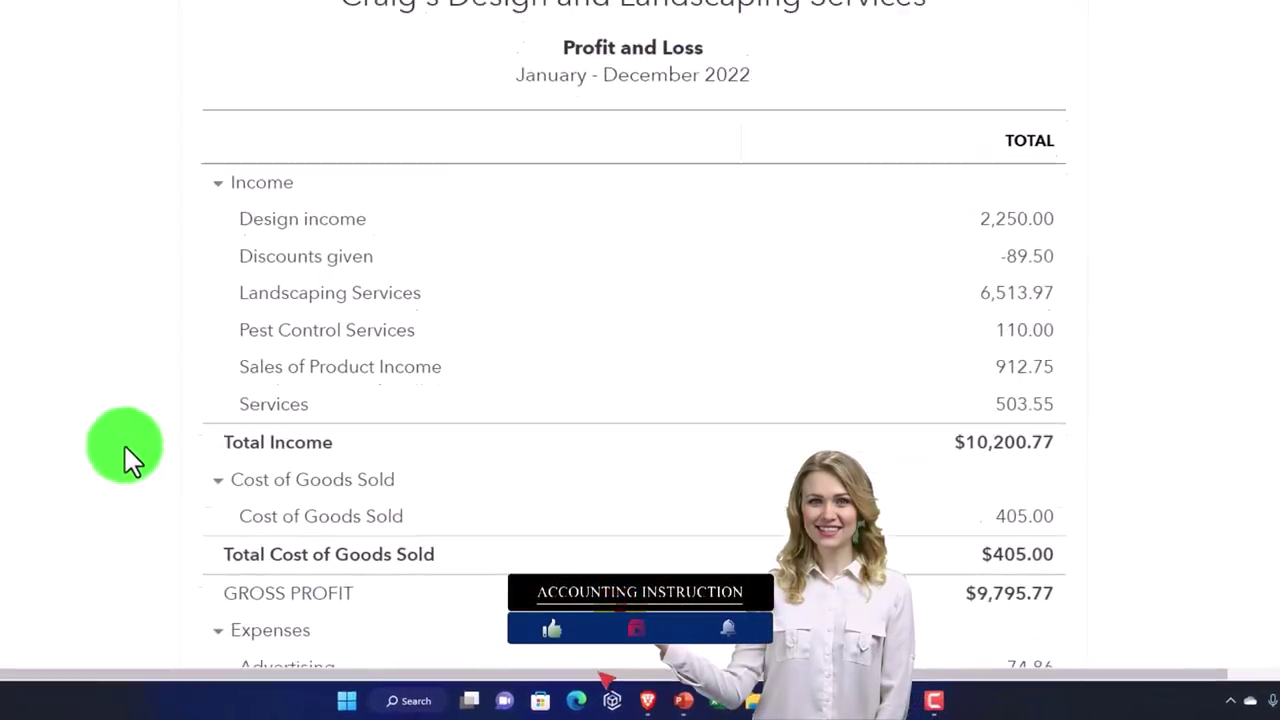
- Collapse the Income, Cost of Goods Sold, Expenses and Other Expenses sections to single summary lines
{"action": "left_click", "coordinate": [216, 183]}
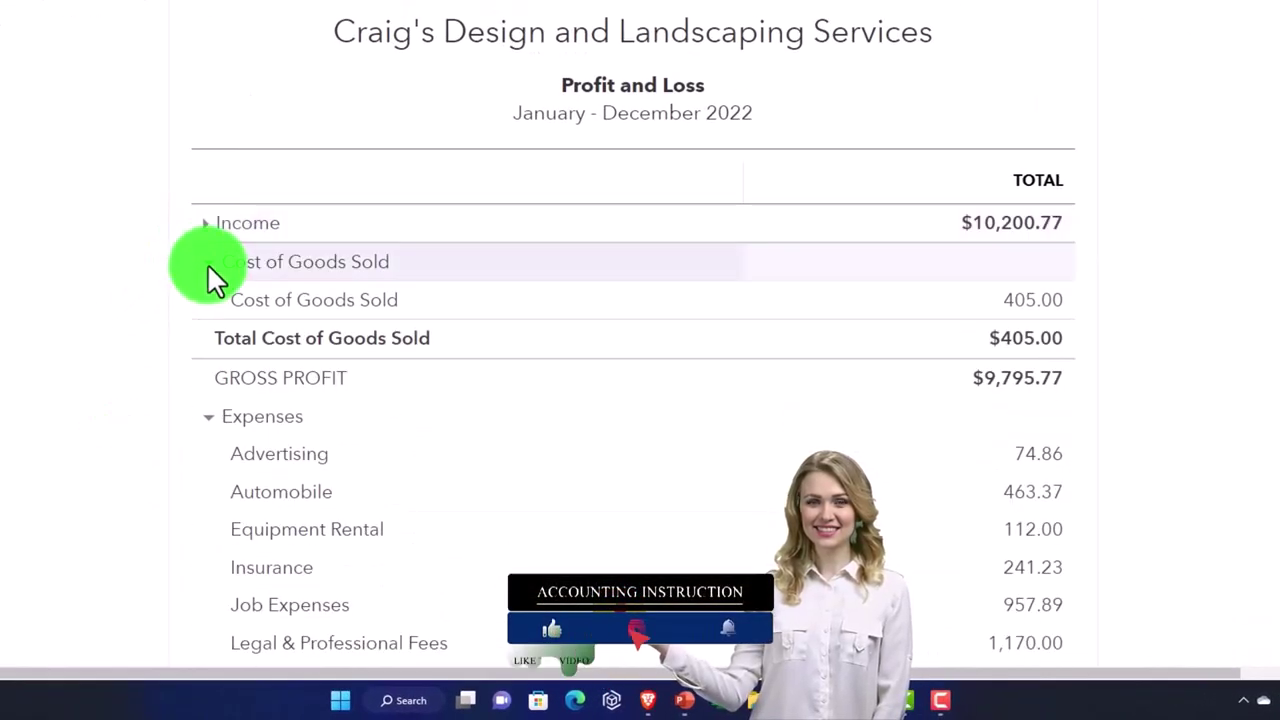
{"action": "left_click", "coordinate": [207, 262]}
{"action": "left_click", "coordinate": [205, 340]}
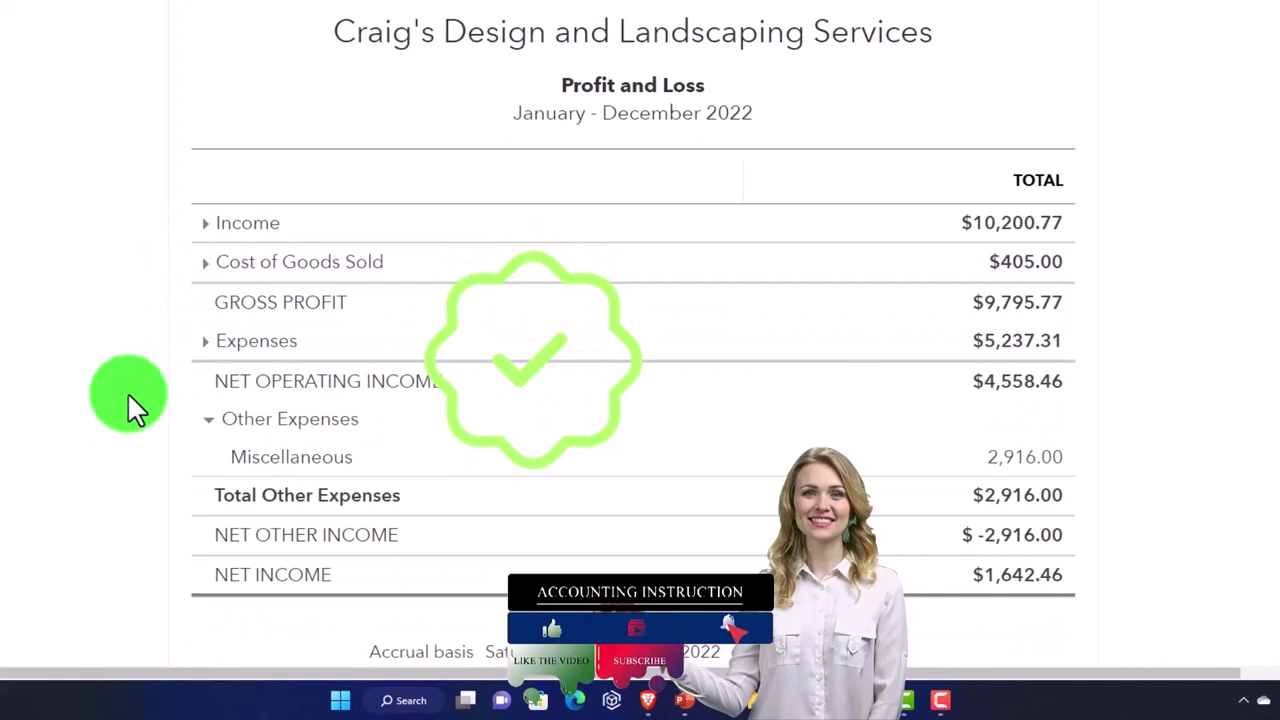
{"action": "left_click", "coordinate": [207, 419]}
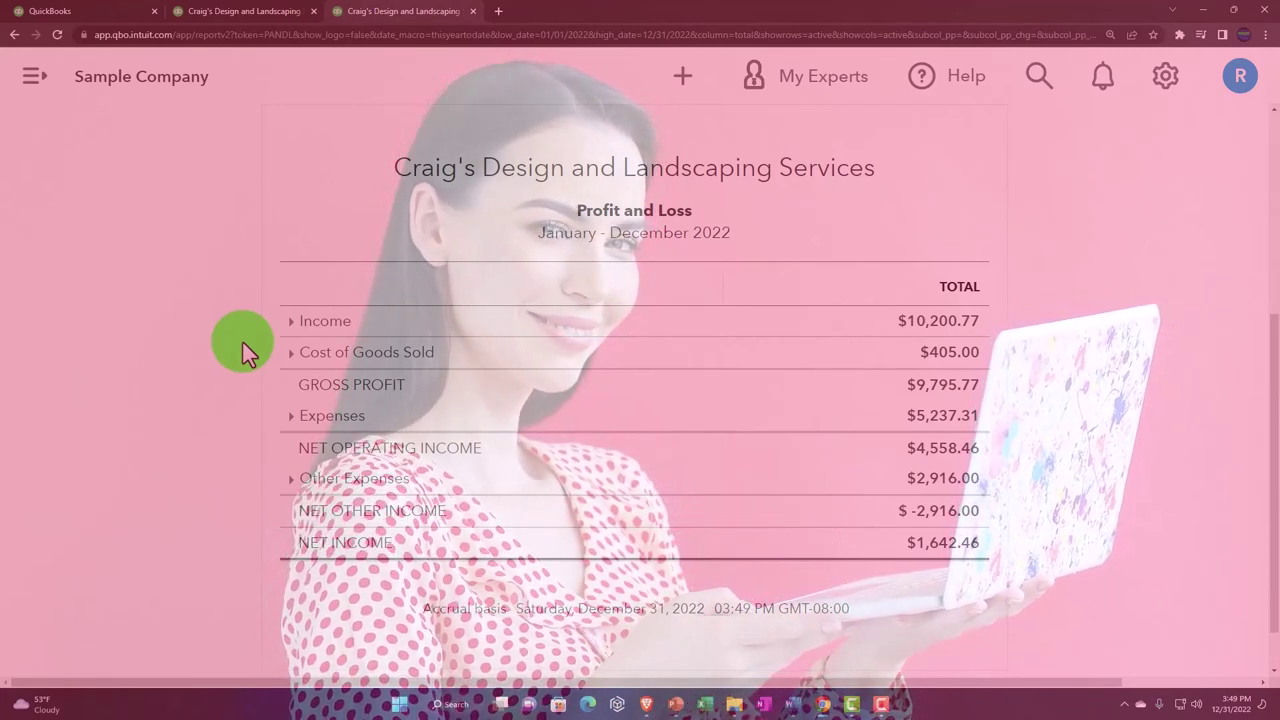
- Expand the whole report to full detail and collapse it back to parent accounts
{"action": "scroll", "coordinate": [242, 341], "scroll_direction": "up", "scroll_amount": 2}
{"action": "left_click", "coordinate": [300, 288]}
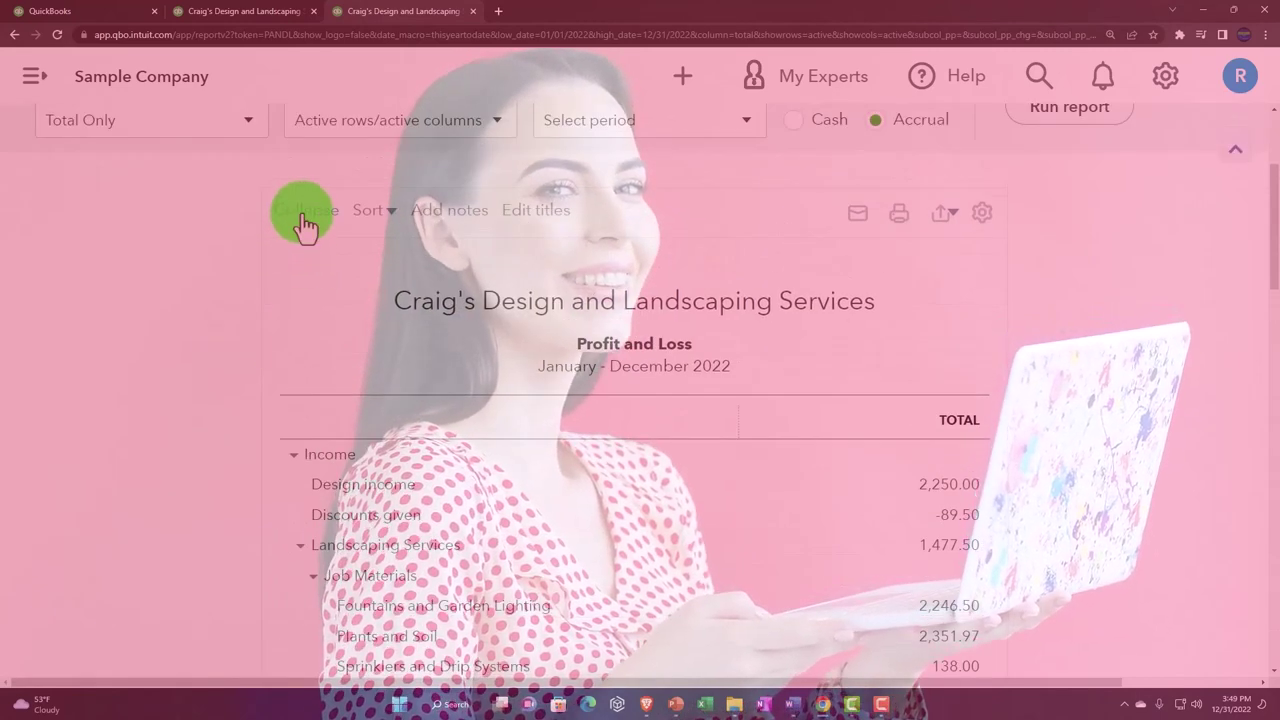
{"action": "left_click", "coordinate": [305, 237]}
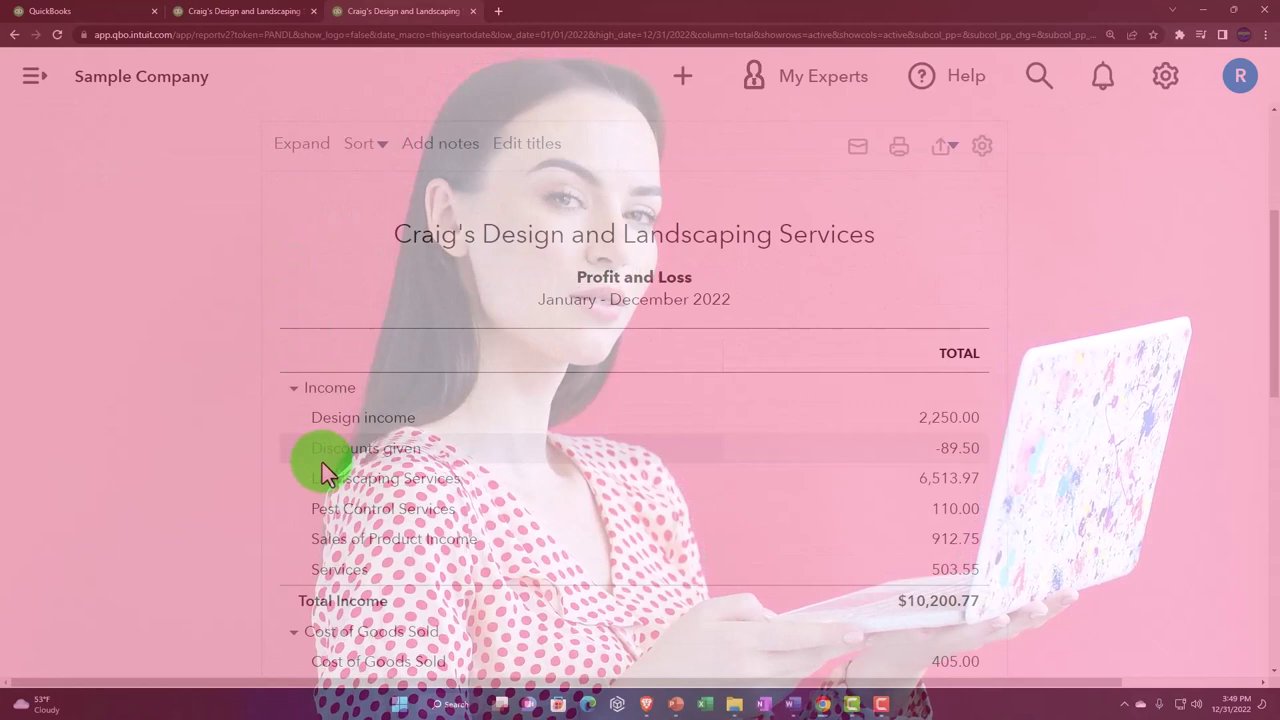
- Examine the collapsed Profit and Loss report, including discounts given, gross profit, expenses and net income
{"action": "scroll", "coordinate": [330, 472], "scroll_direction": "down", "scroll_amount": 1}
{"action": "scroll", "coordinate": [326, 464], "scroll_direction": "down", "scroll_amount": 7}
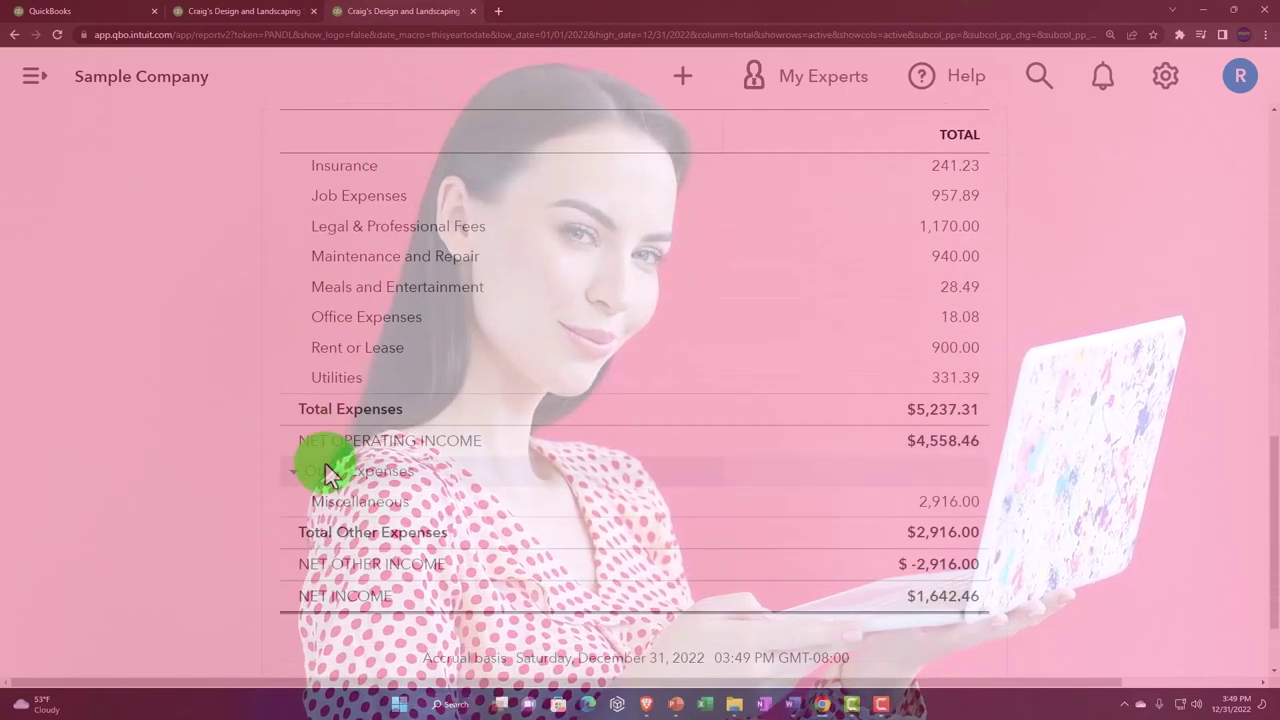
{"action": "scroll", "coordinate": [325, 463], "scroll_direction": "up", "scroll_amount": 3}
{"action": "scroll", "coordinate": [325, 463], "scroll_direction": "up", "scroll_amount": 7}
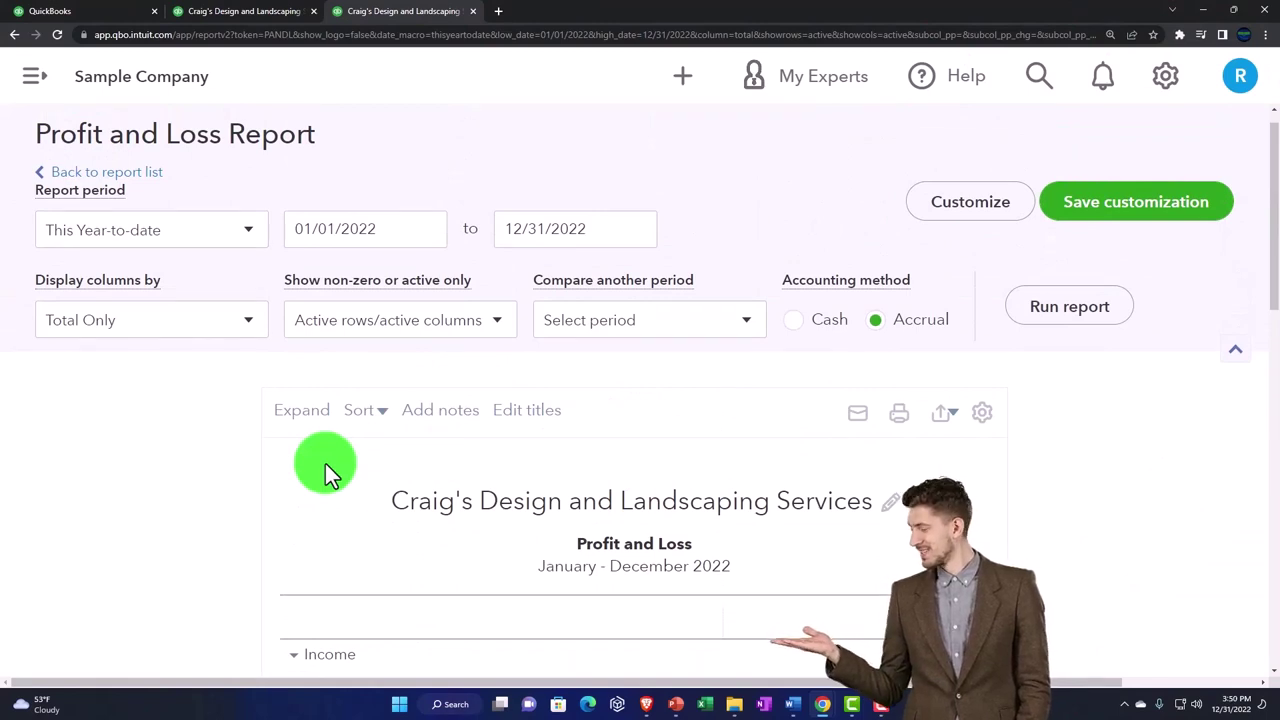
{"action": "scroll", "coordinate": [325, 463], "scroll_direction": "down", "scroll_amount": 2}
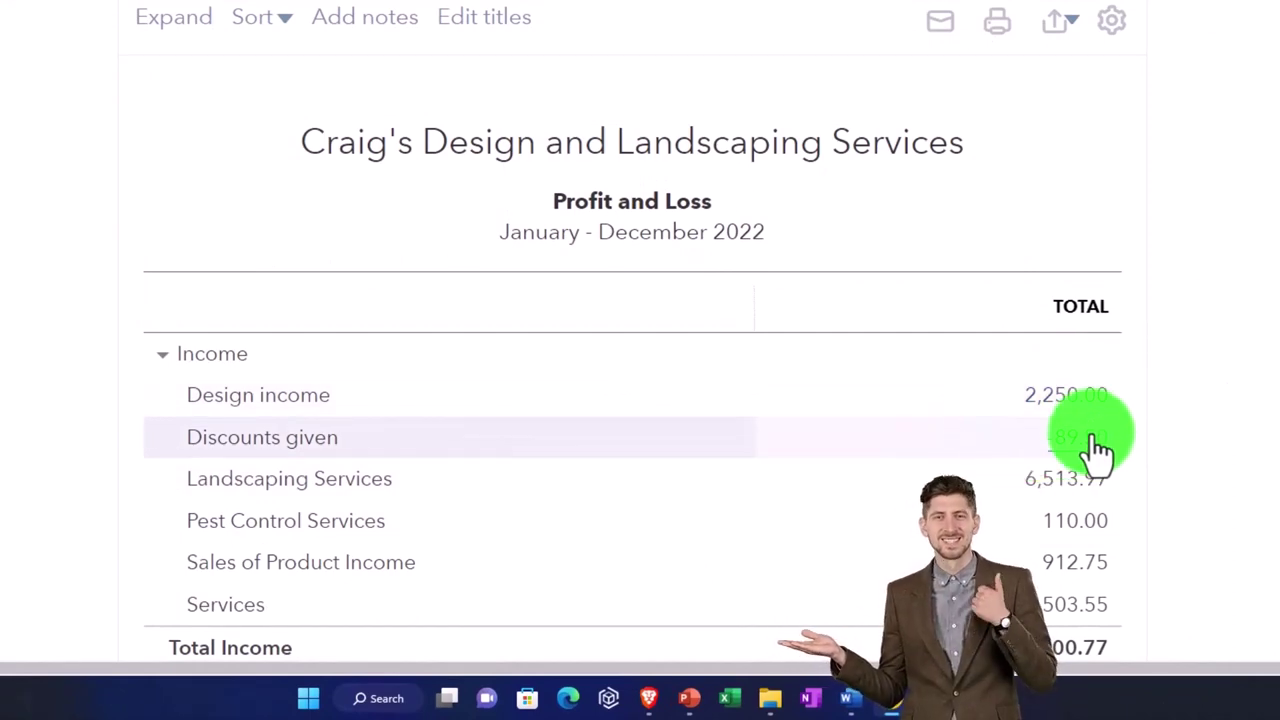
{"action": "scroll", "coordinate": [1097, 445], "scroll_direction": "down", "scroll_amount": 3}
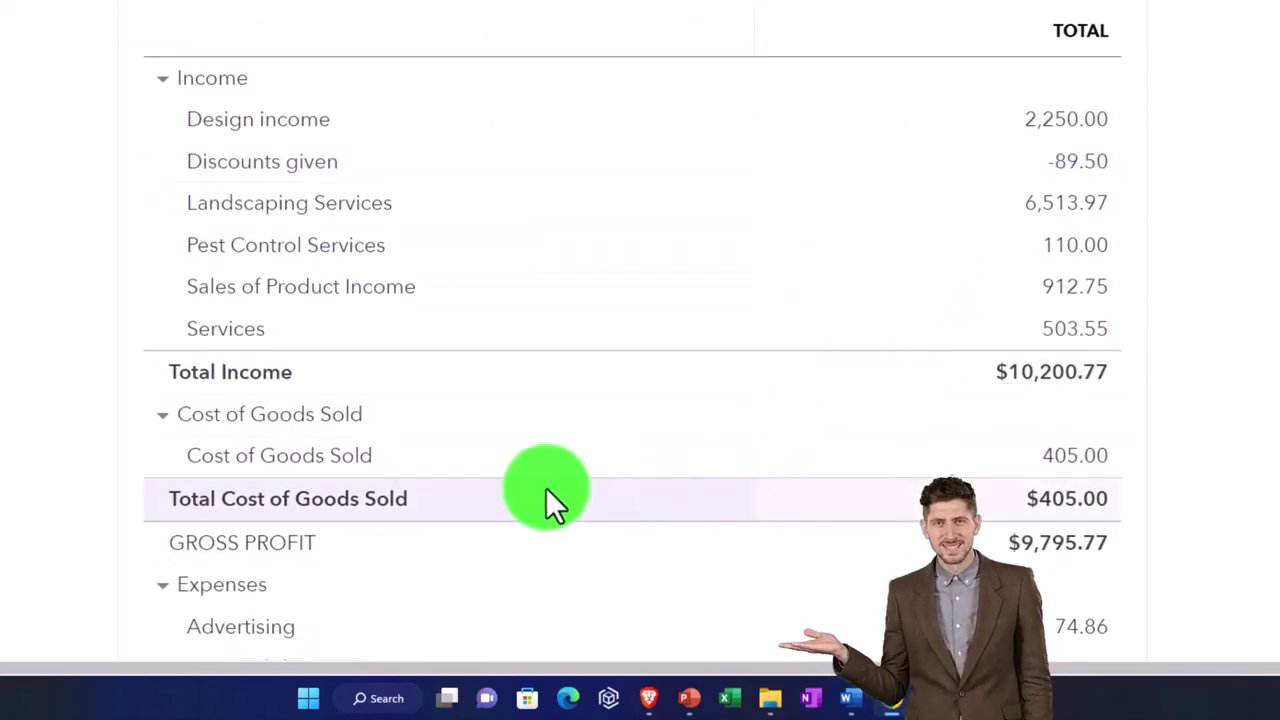
{"action": "scroll", "coordinate": [545, 487], "scroll_direction": "down", "scroll_amount": 10}
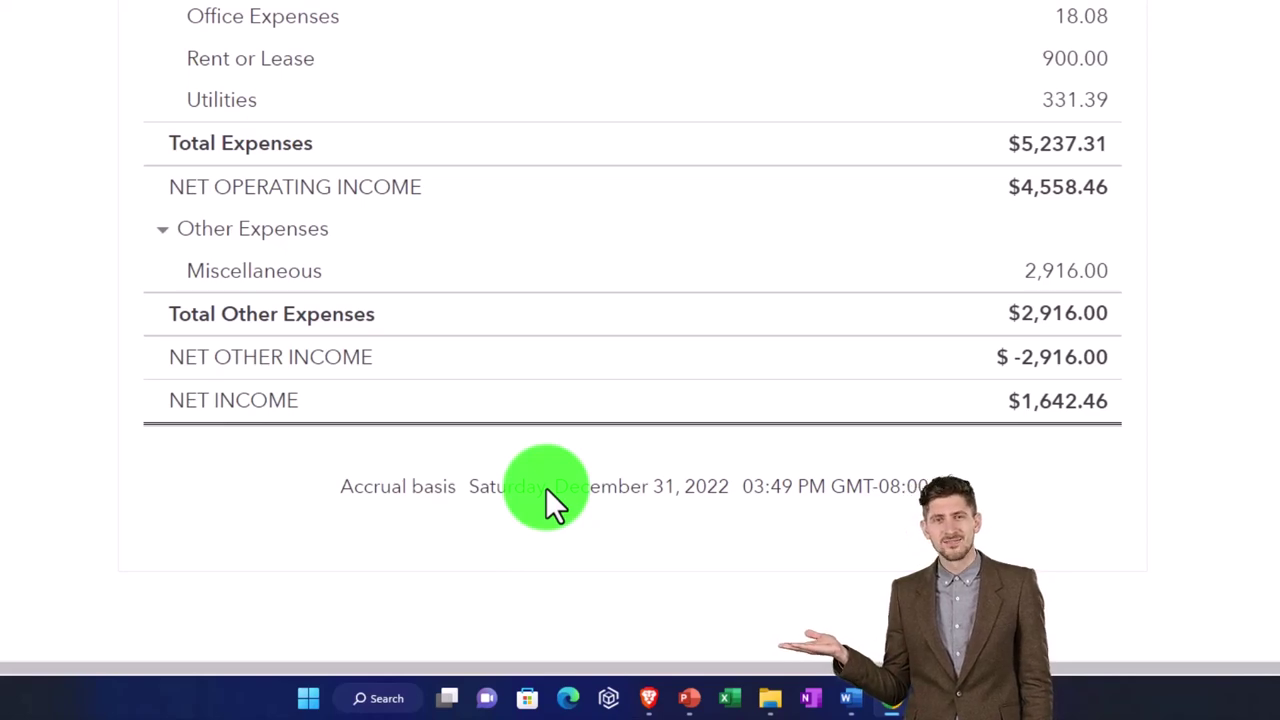
{"action": "scroll", "coordinate": [546, 488], "scroll_direction": "up", "scroll_amount": 10}
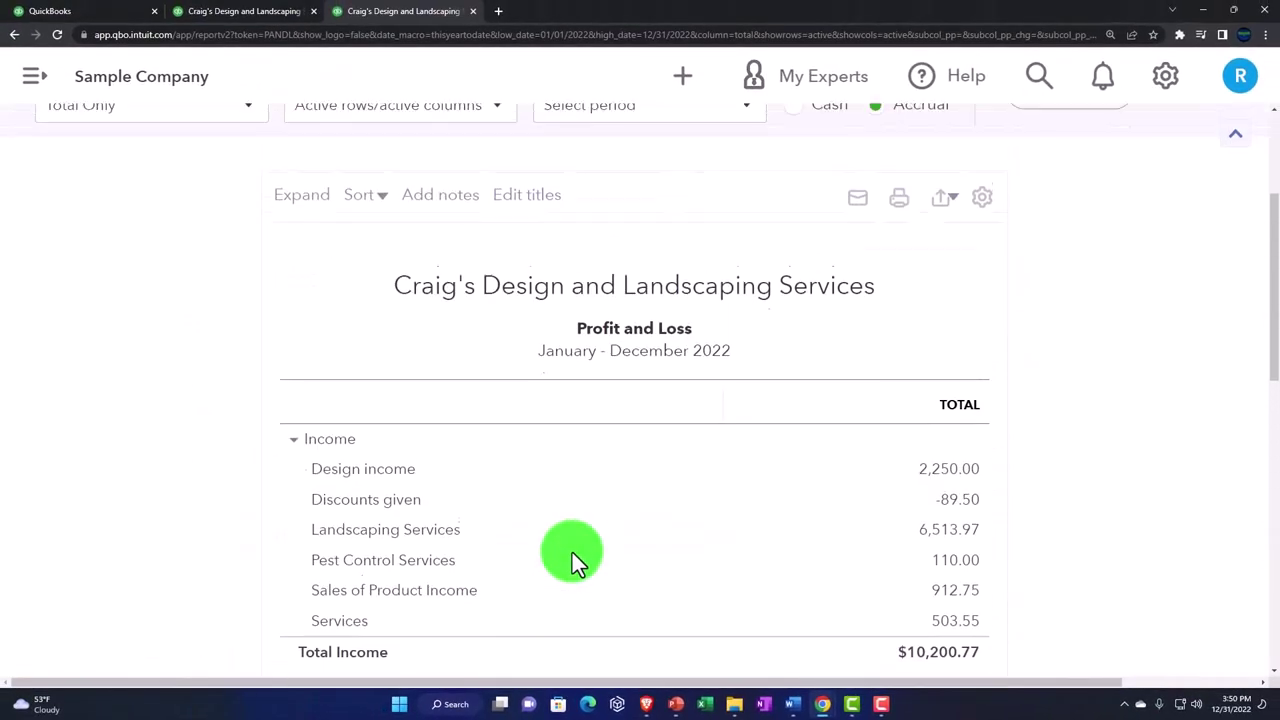
{"action": "scroll", "coordinate": [572, 552], "scroll_direction": "up", "scroll_amount": 3}
{"action": "left_click", "coordinate": [678, 82]}
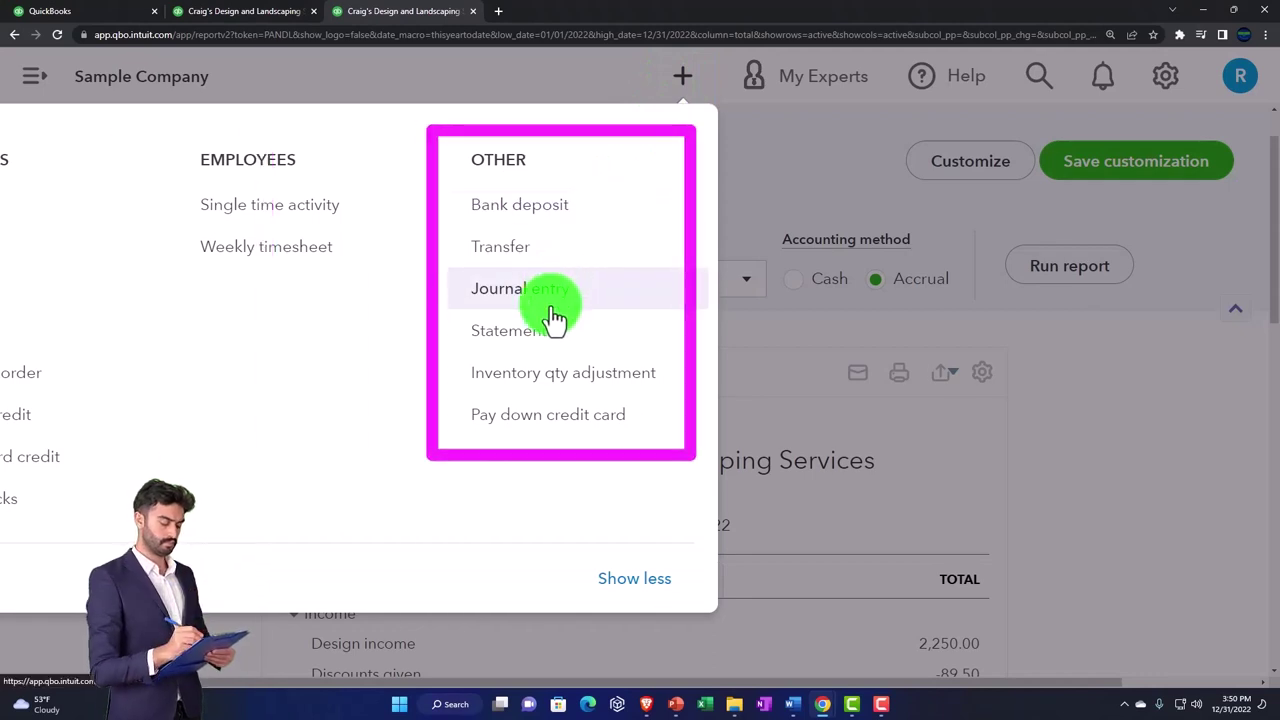
{"action": "left_click", "coordinate": [1137, 516]}
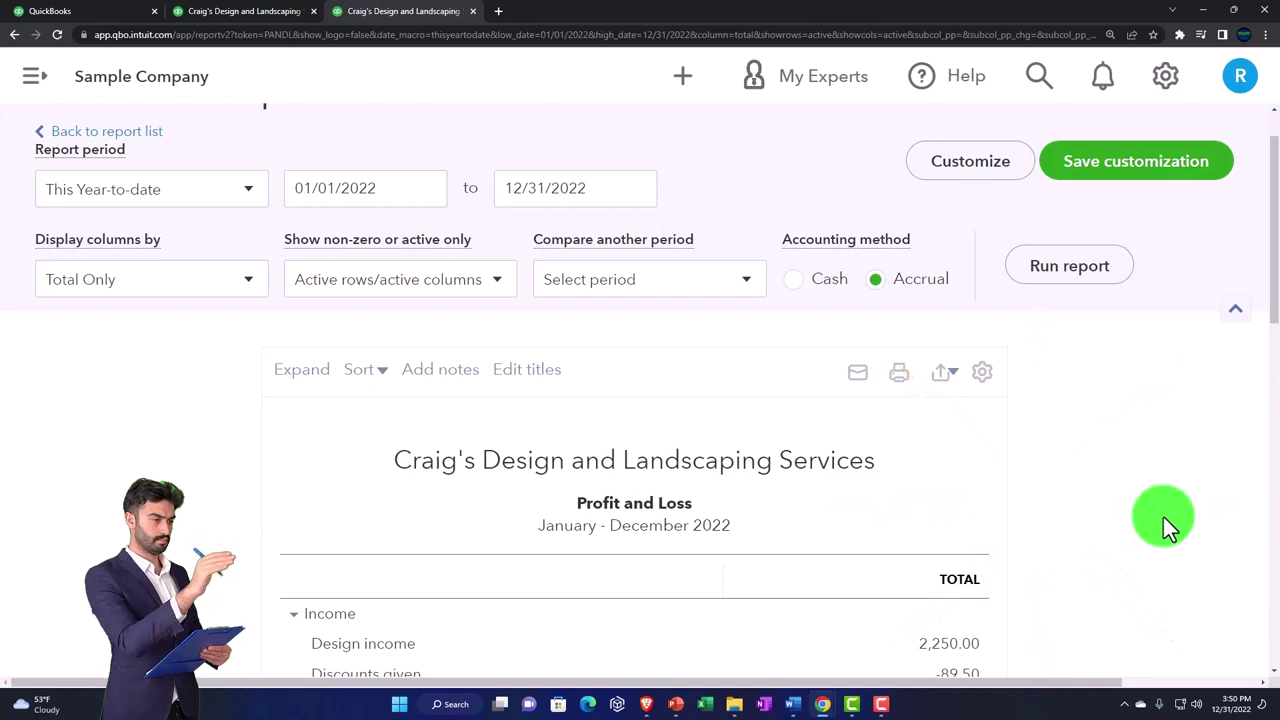
- Customize the report's number format to omit cents and show negative numbers as (100) in red
{"action": "left_click", "coordinate": [985, 180]}
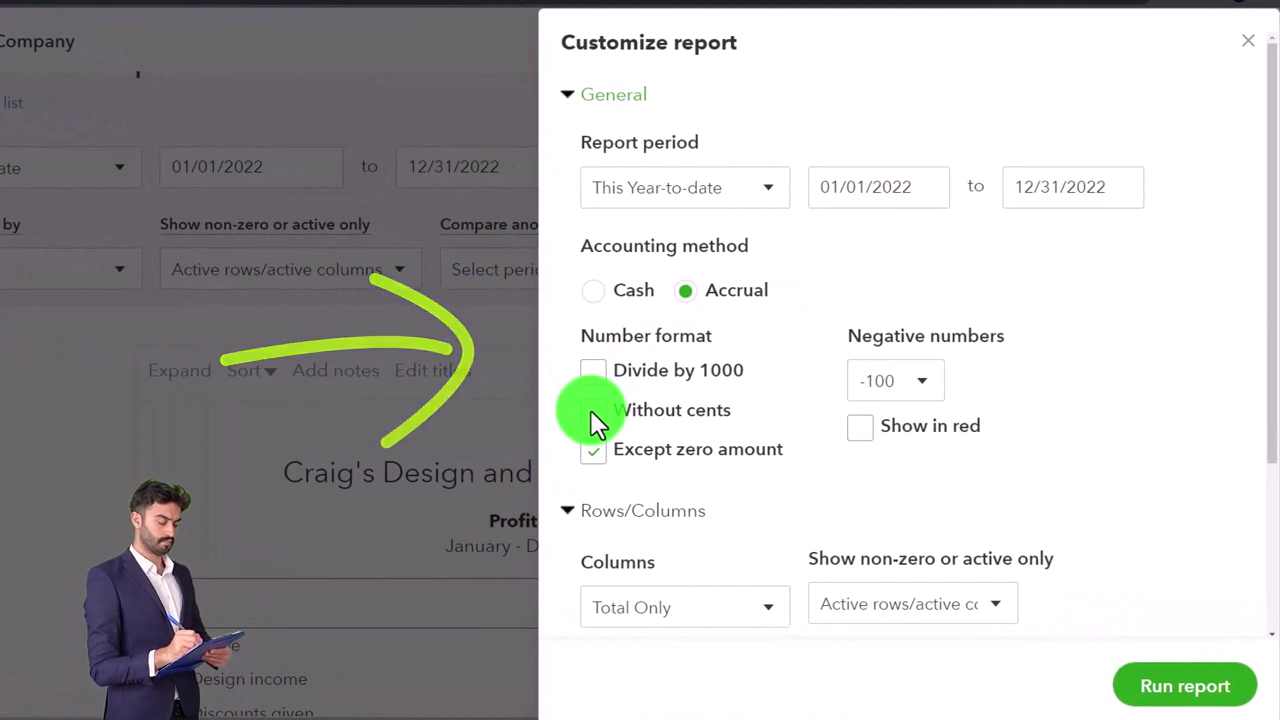
{"action": "left_click", "coordinate": [592, 411]}
{"action": "left_click", "coordinate": [890, 385]}
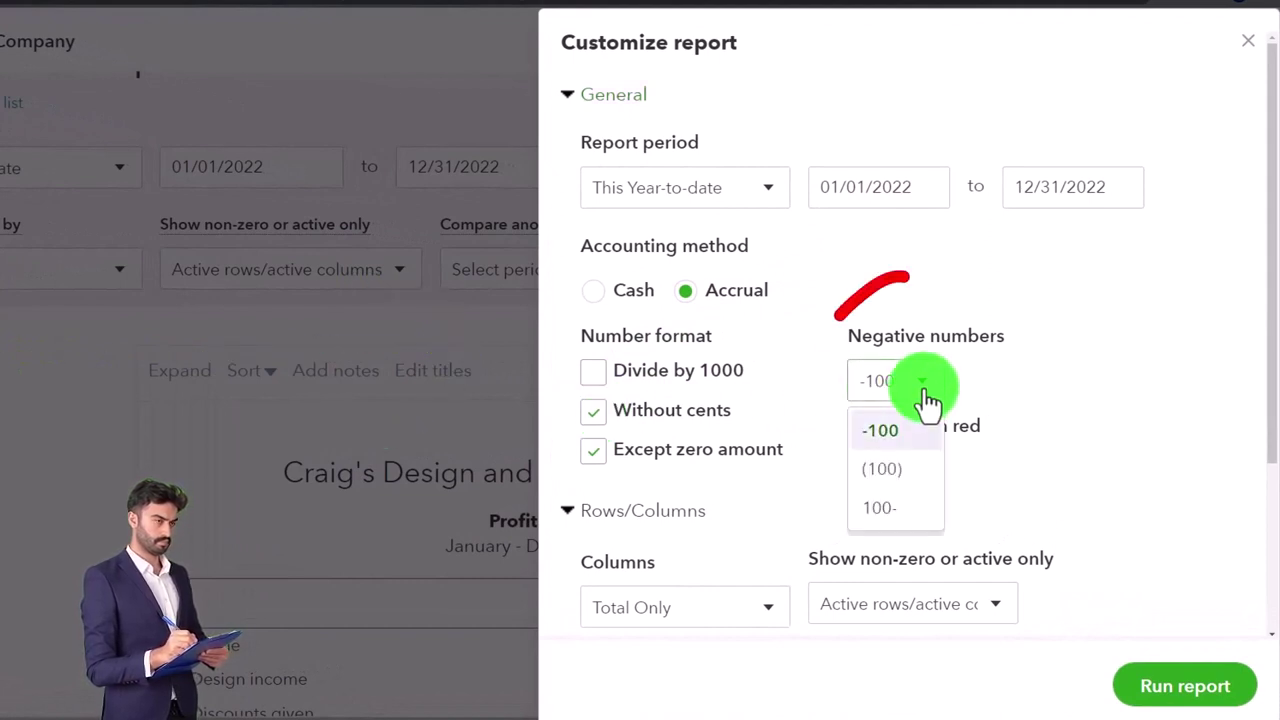
{"action": "left_click", "coordinate": [906, 474]}
{"action": "left_click", "coordinate": [861, 425]}
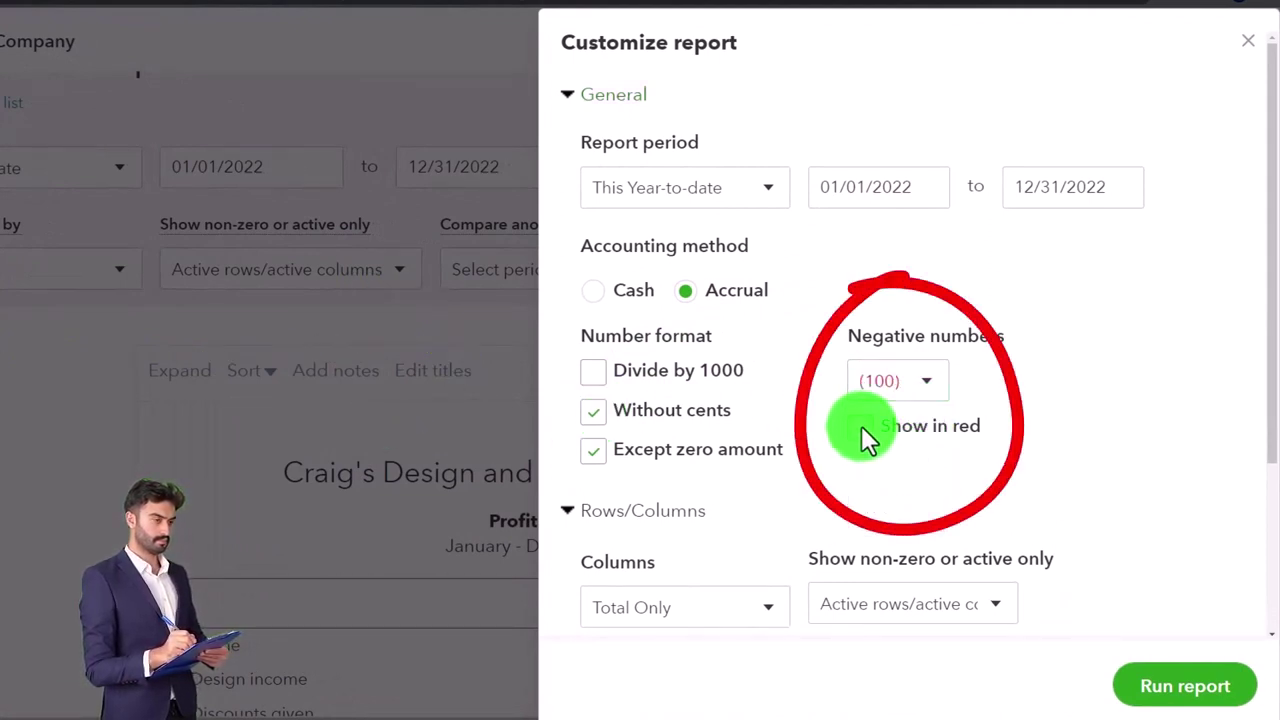
- Change the report title in the header settings to "Summary Income Statement"
{"action": "scroll", "coordinate": [861, 425], "scroll_direction": "down", "scroll_amount": 3}
{"action": "left_click", "coordinate": [576, 528]}
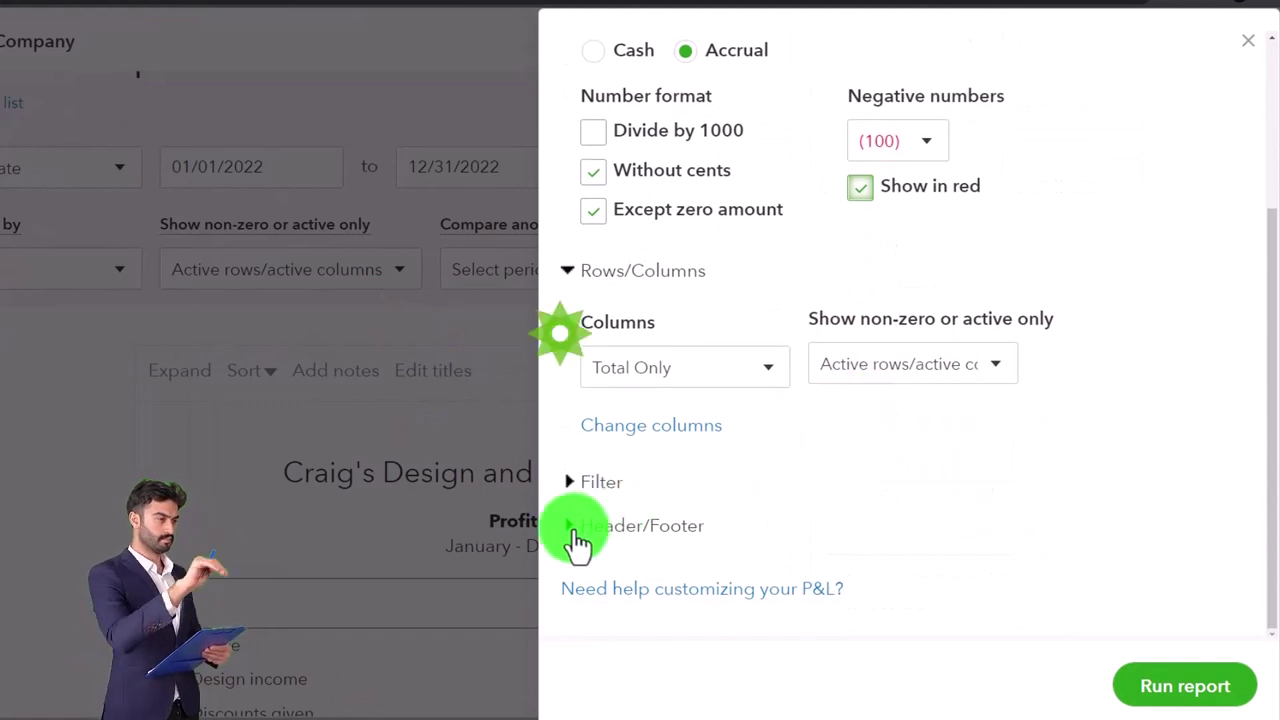
{"action": "scroll", "coordinate": [576, 530], "scroll_direction": "down", "scroll_amount": 2}
{"action": "scroll", "coordinate": [580, 540], "scroll_direction": "down", "scroll_amount": 1}
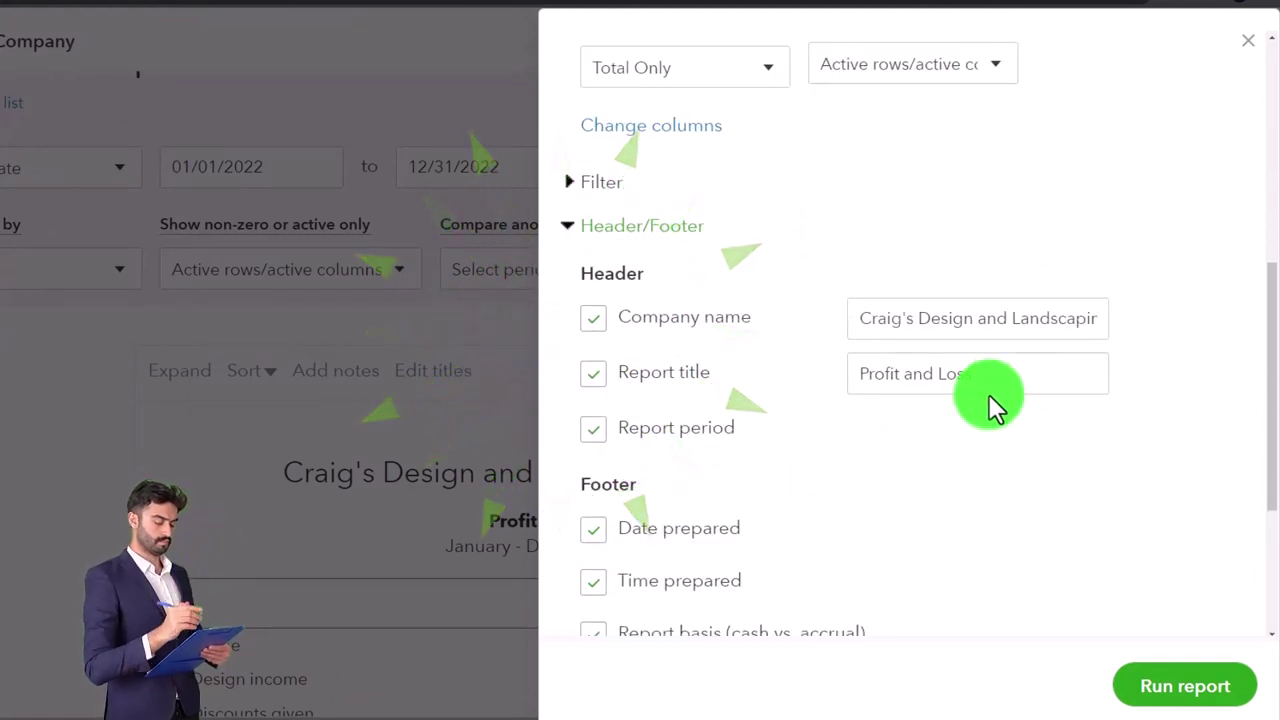
{"action": "left_click_drag", "start_coordinate": [977, 380], "coordinate": [850, 378]}
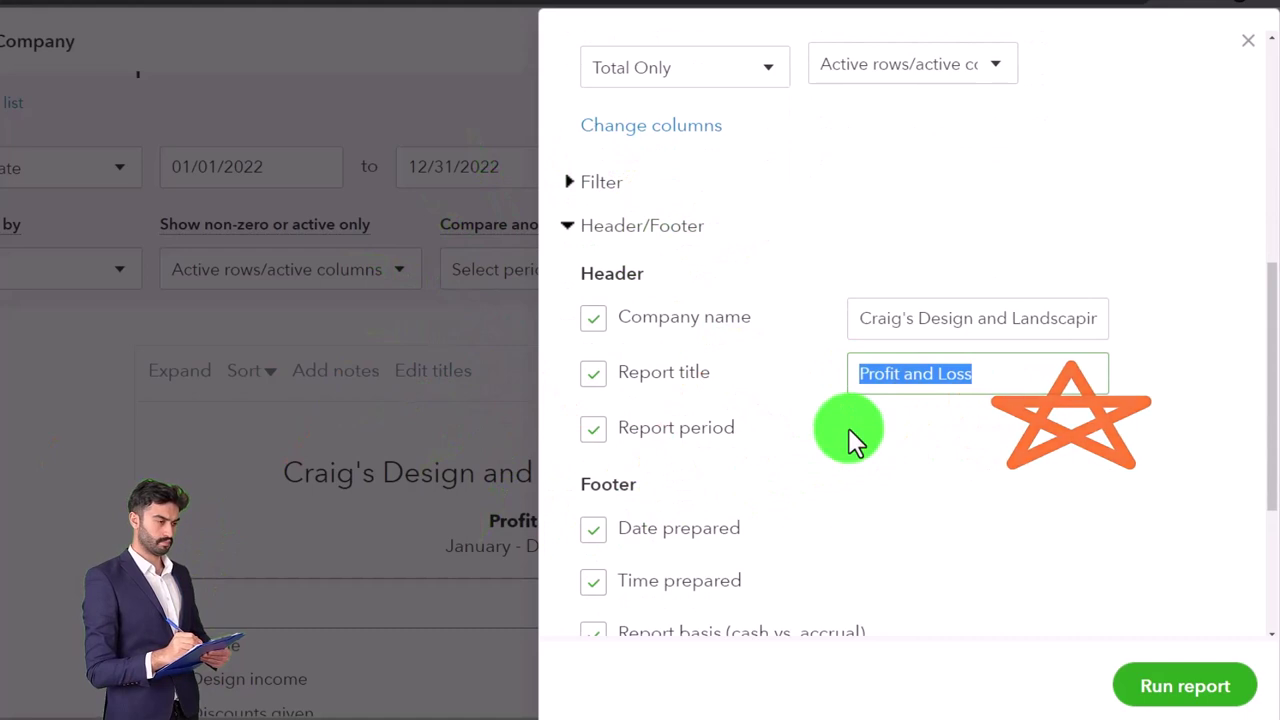
{"action": "type", "text": "Summary Inco"}
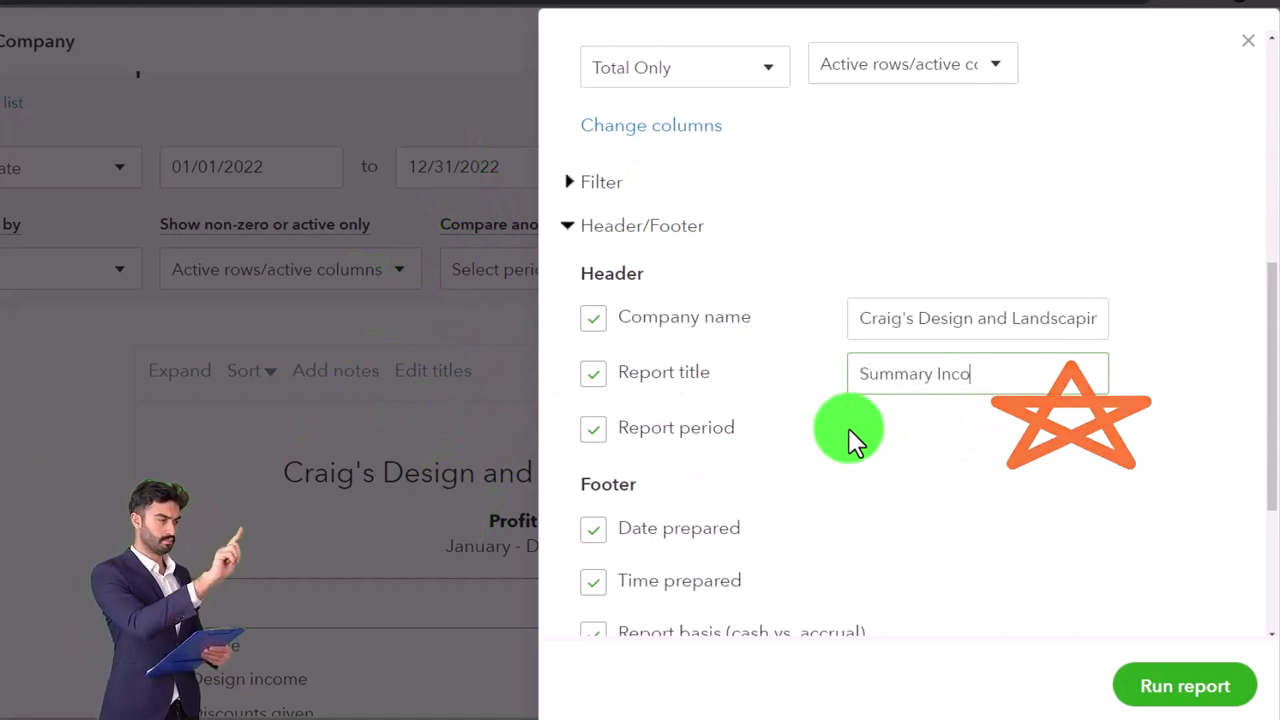
{"action": "type", "text": "me Statement"}
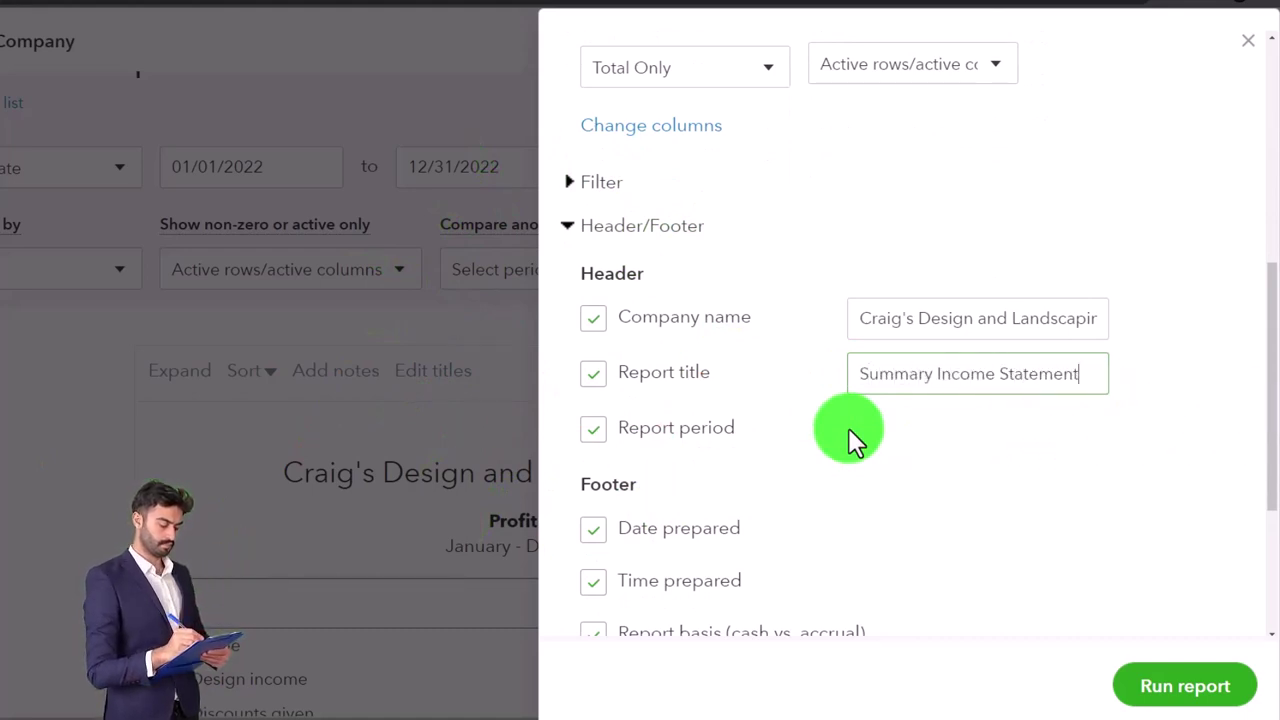
- Remove the date prepared, time prepared and report basis from the footer, and run the customized report
{"action": "scroll", "coordinate": [848, 427], "scroll_direction": "down", "scroll_amount": 2}
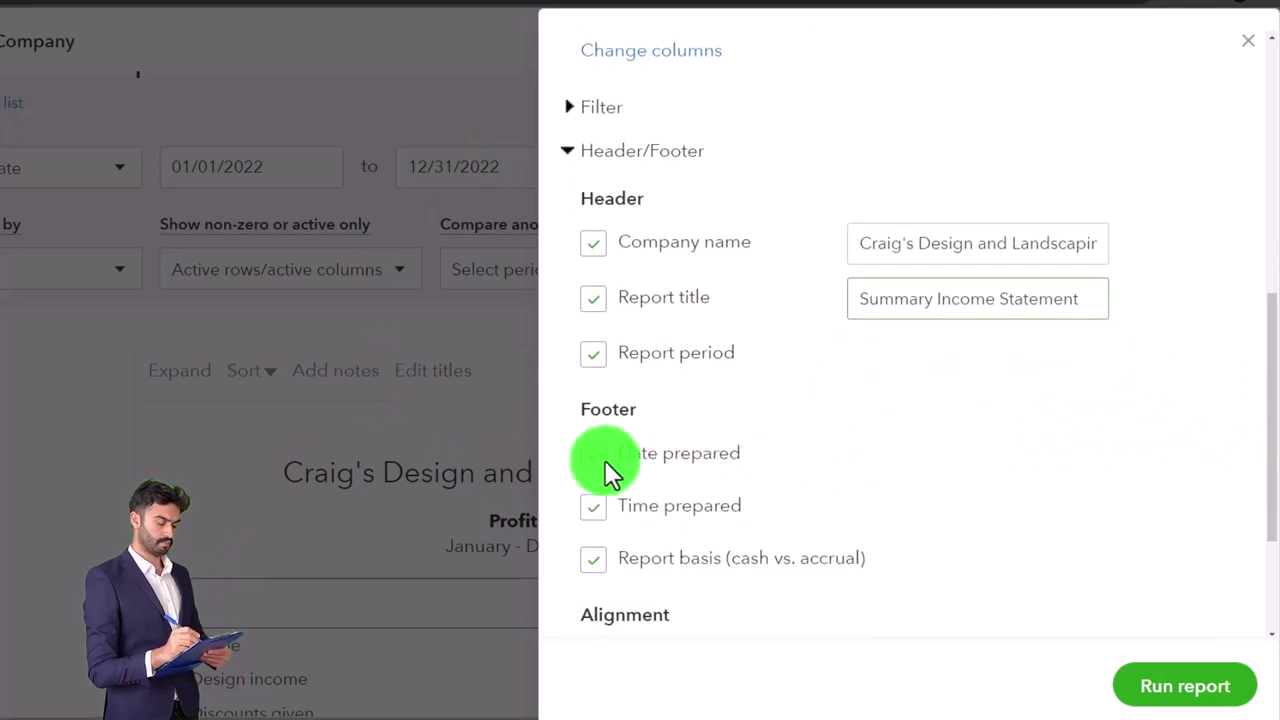
{"action": "left_click", "coordinate": [598, 506]}
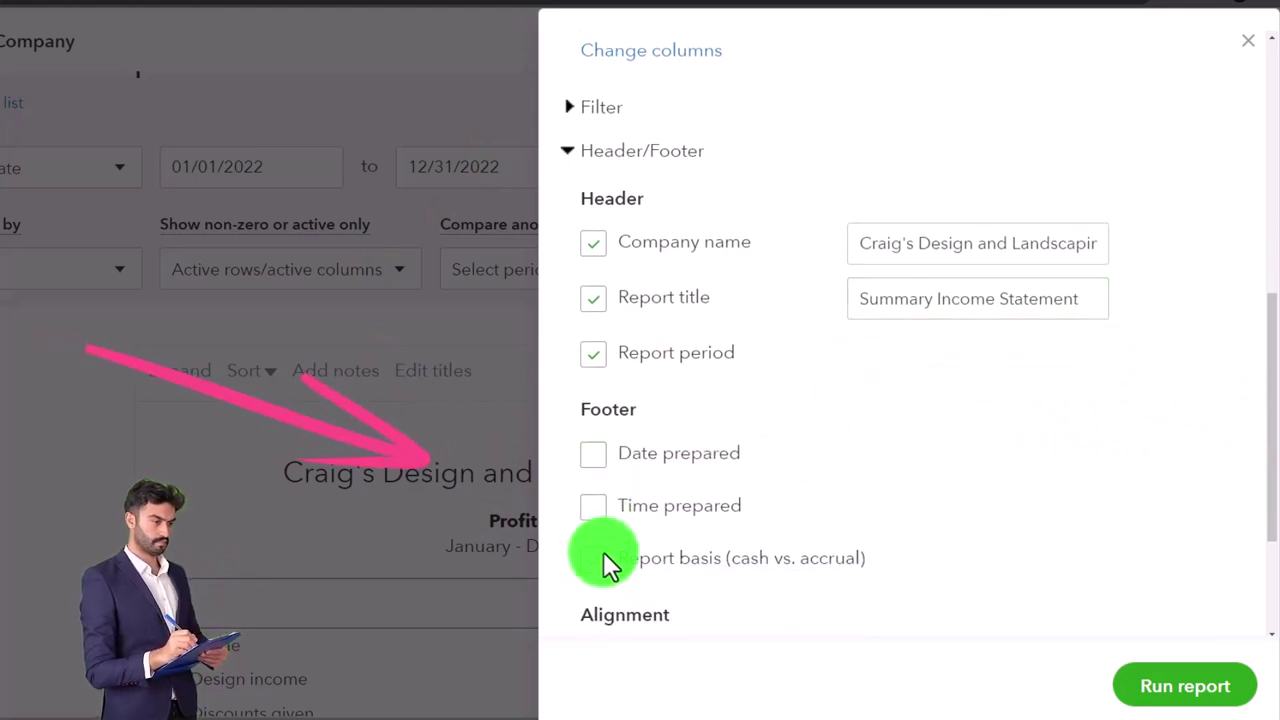
{"action": "left_click", "coordinate": [600, 558]}
{"action": "scroll", "coordinate": [612, 545], "scroll_direction": "down", "scroll_amount": 3}
{"action": "left_click", "coordinate": [1160, 688]}
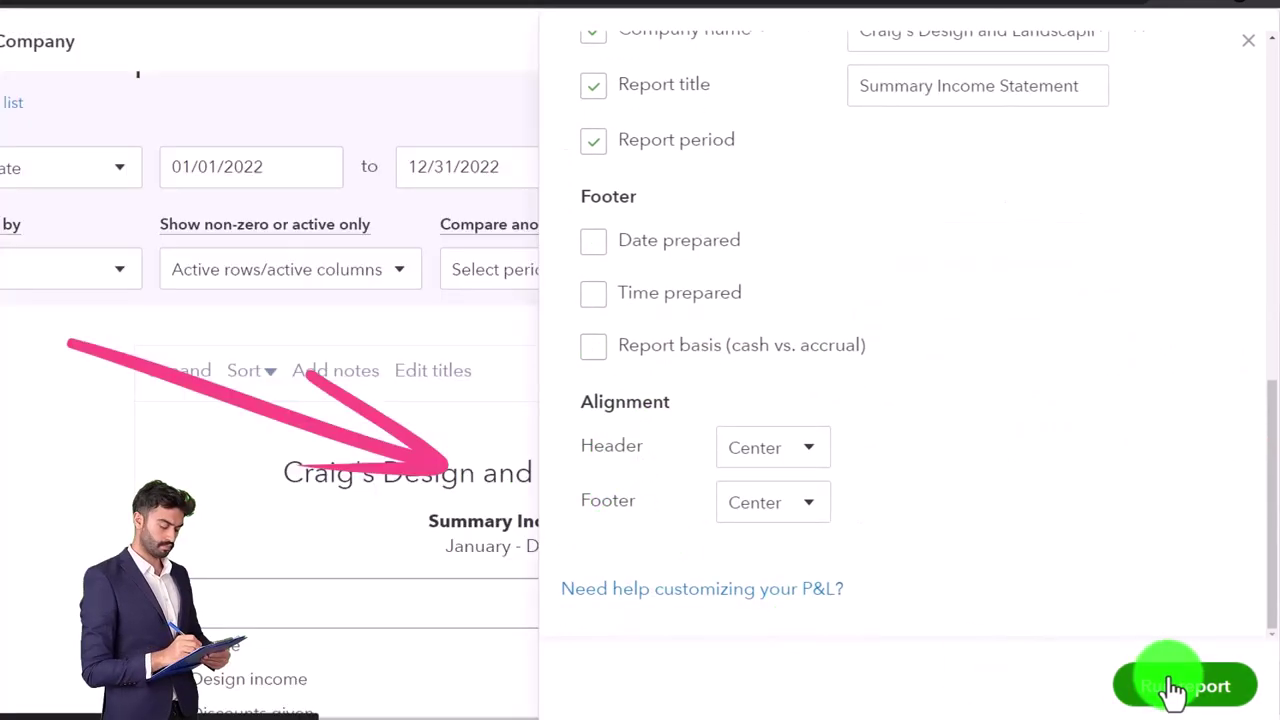
- Begin saving the customization and add the report to a new group named "Month End Report"
{"action": "scroll", "coordinate": [1080, 645], "scroll_direction": "up", "scroll_amount": 3}
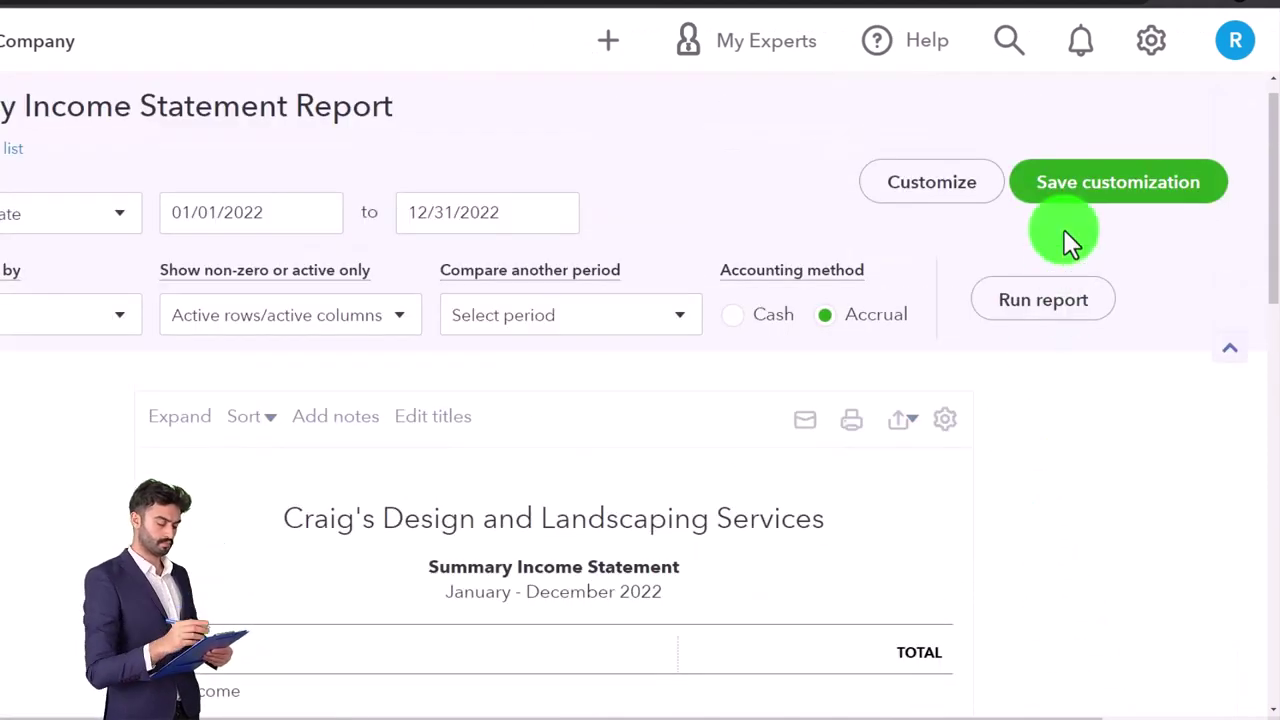
{"action": "left_click", "coordinate": [1066, 200]}
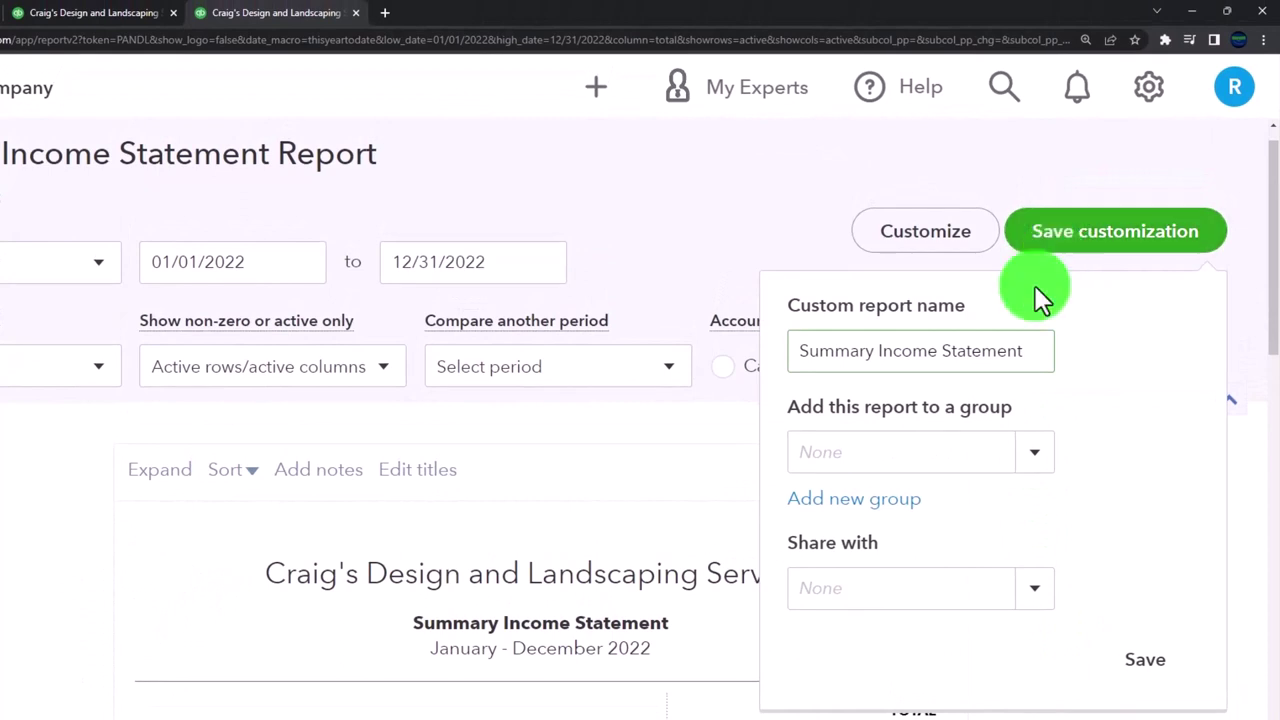
{"action": "left_click", "coordinate": [878, 510]}
{"action": "left_click", "coordinate": [851, 560]}
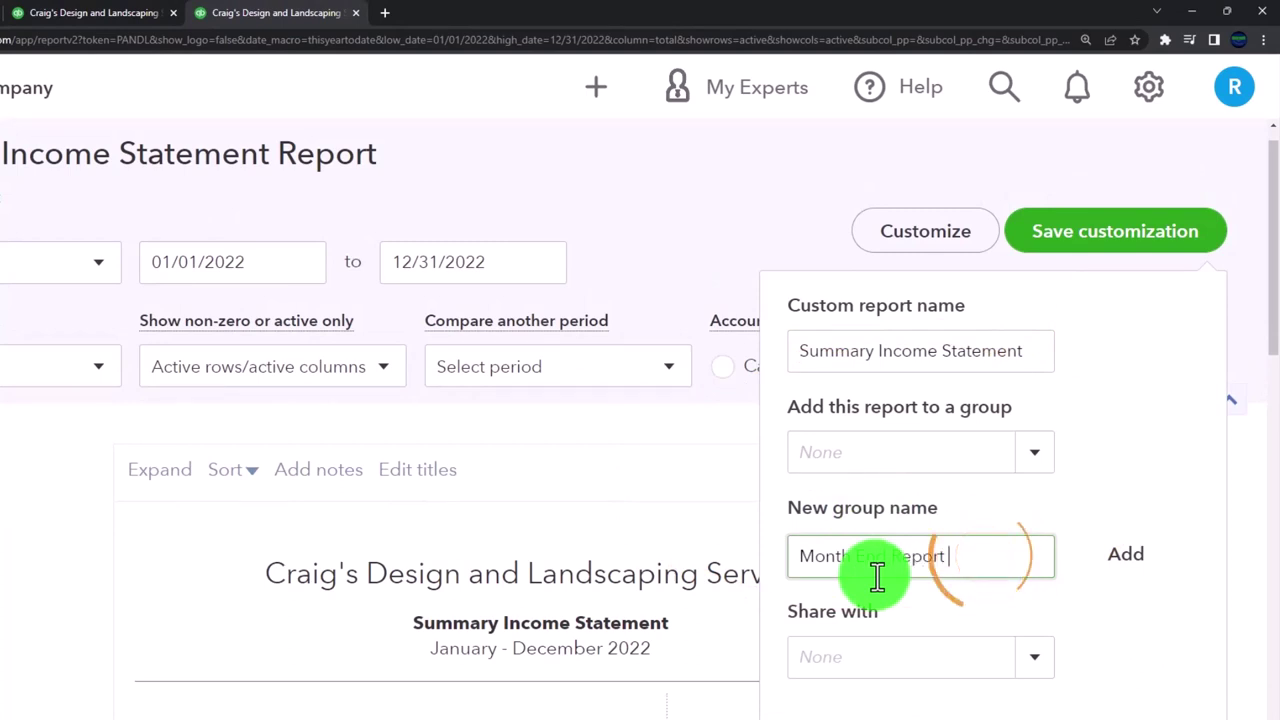
{"action": "left_click", "coordinate": [1125, 553]}
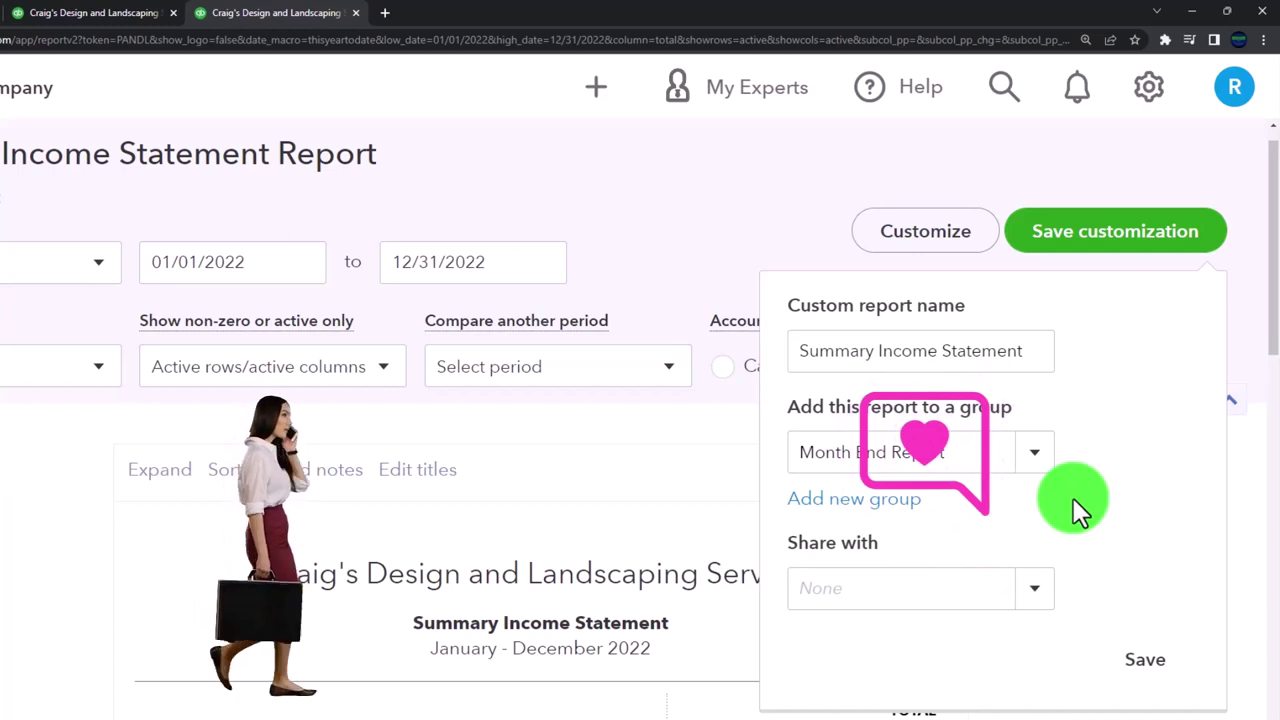
{"action": "triple_click", "coordinate": [815, 355]}
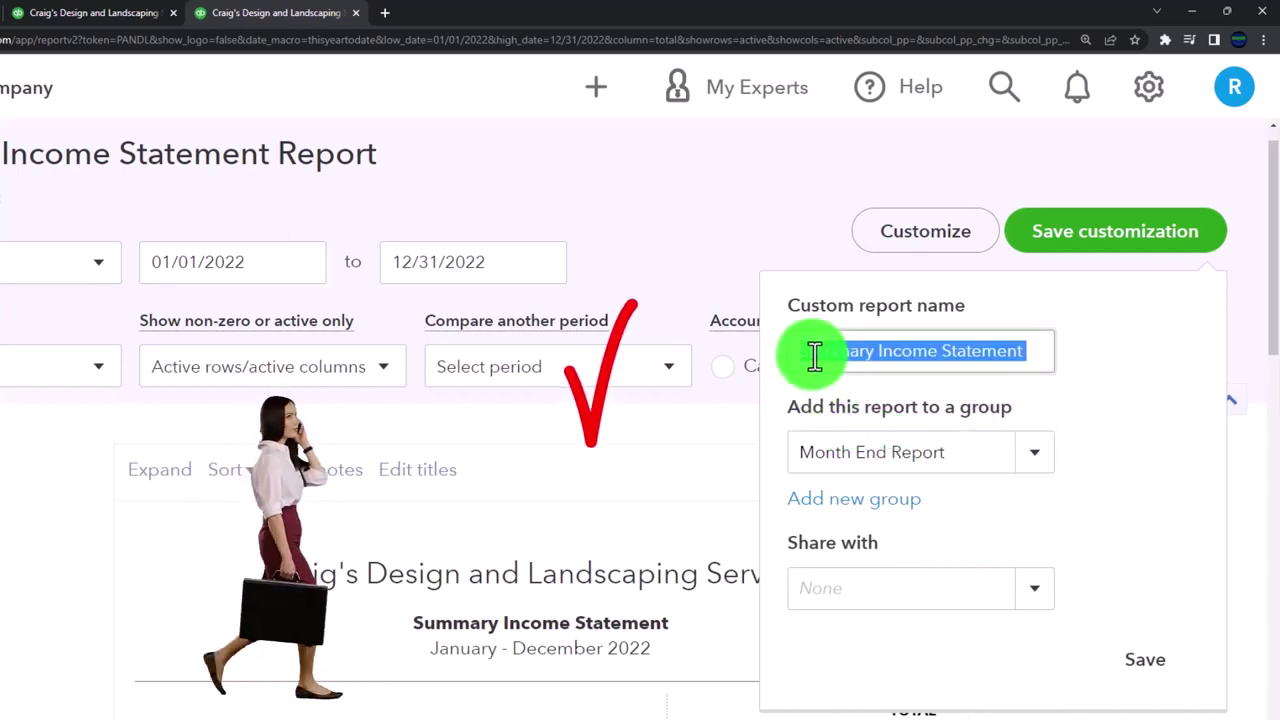
{"action": "left_click", "coordinate": [815, 355]}
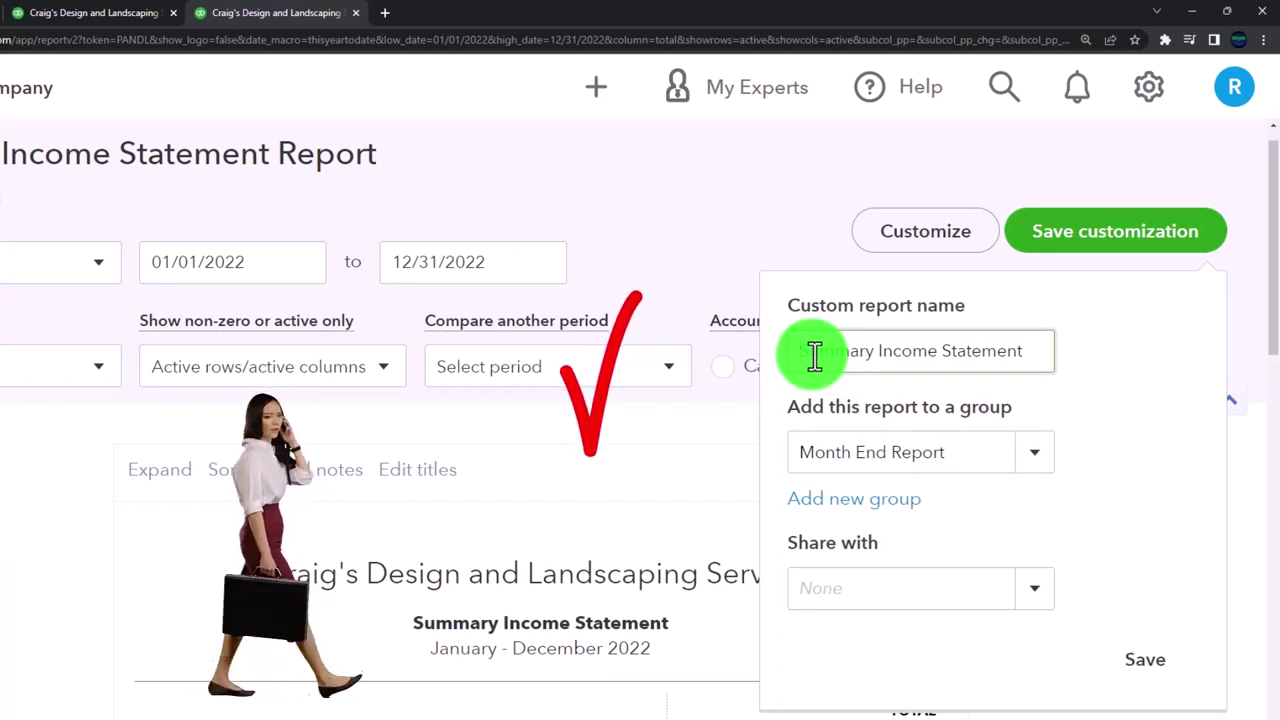
{"action": "type", "text": "A"}
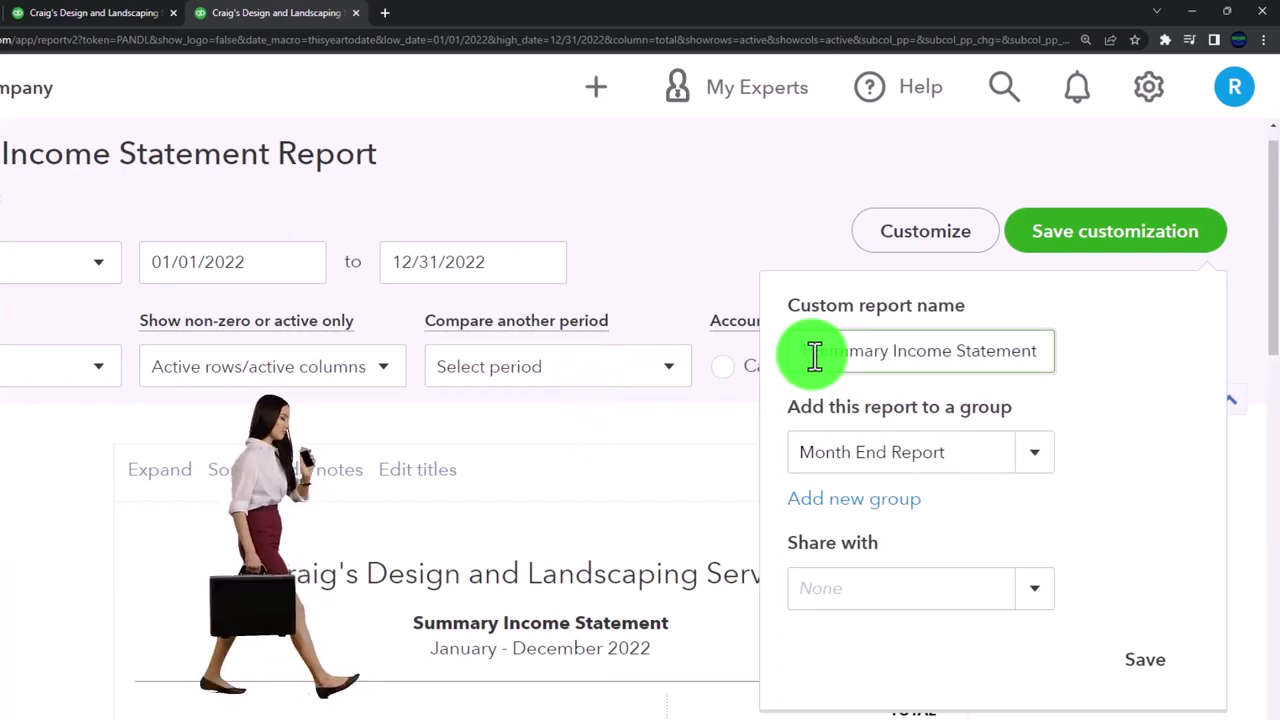
{"action": "key", "text": "BackSpace"}
{"action": "key", "text": "BackSpace"}
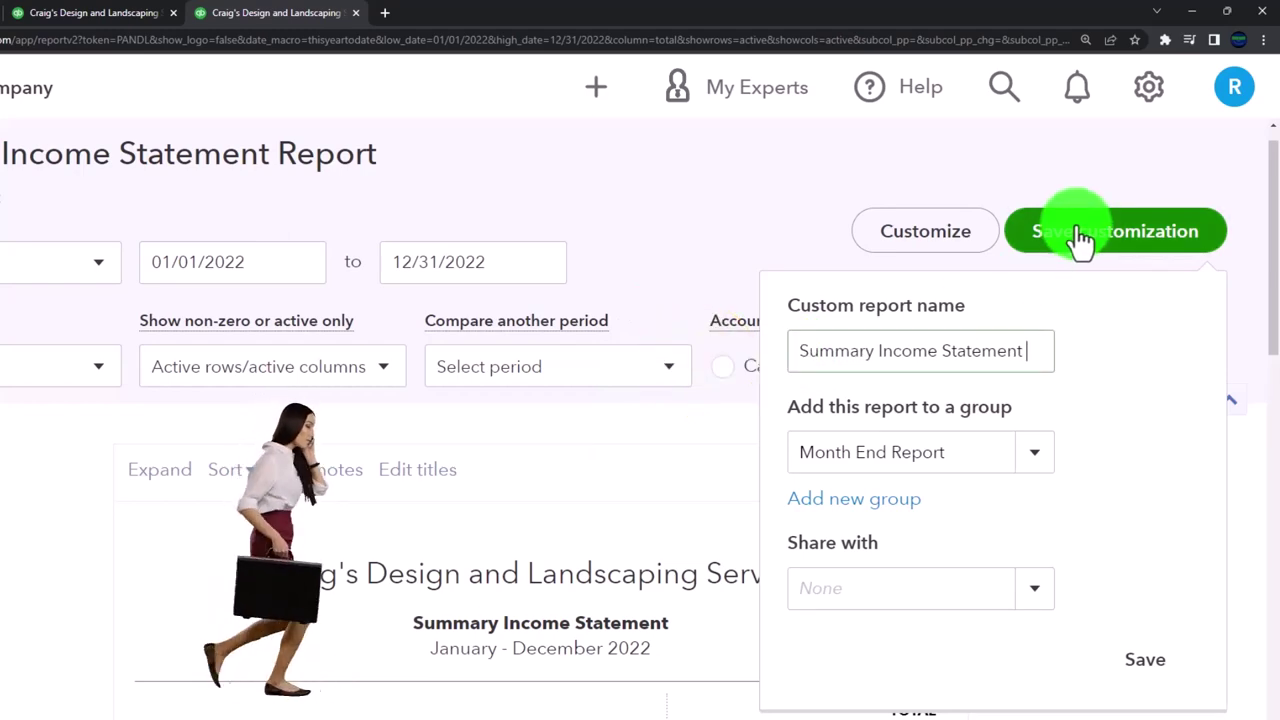
- Save the customized report under the name "Summary Income Statement"
{"action": "left_click", "coordinate": [1158, 668]}
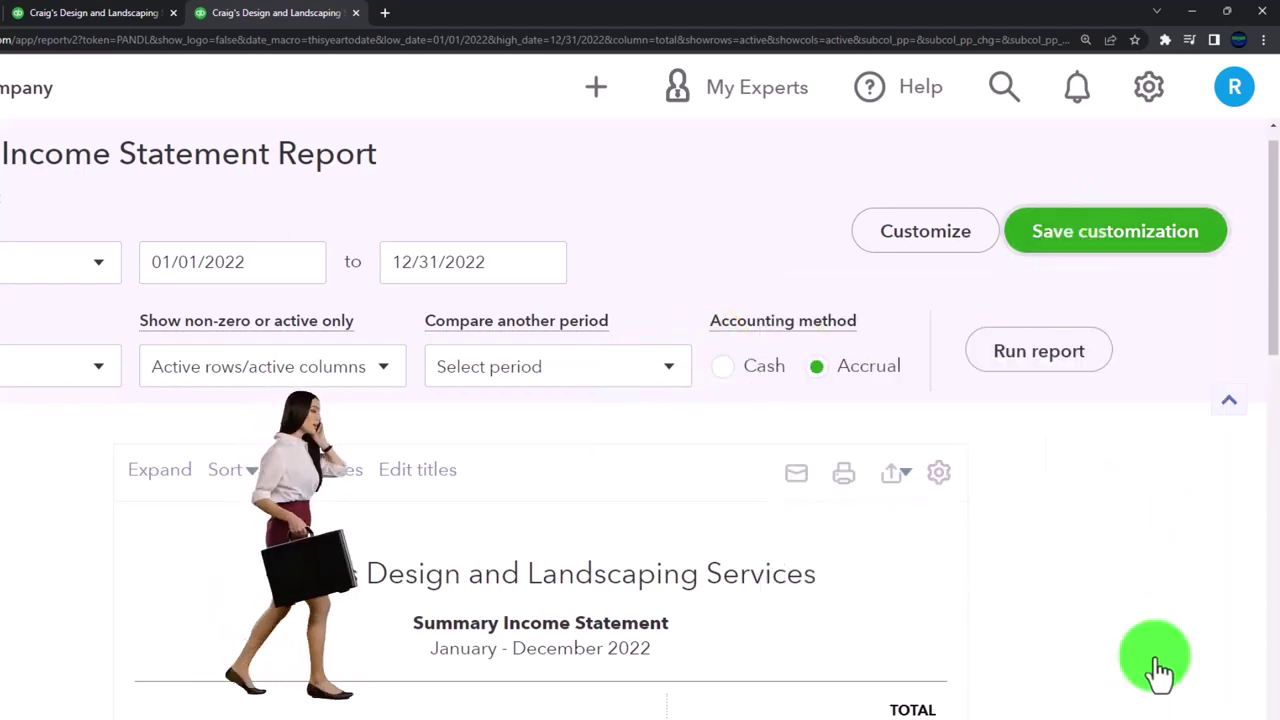
{"action": "scroll", "coordinate": [271, 147], "scroll_direction": "down", "scroll_amount": 3}
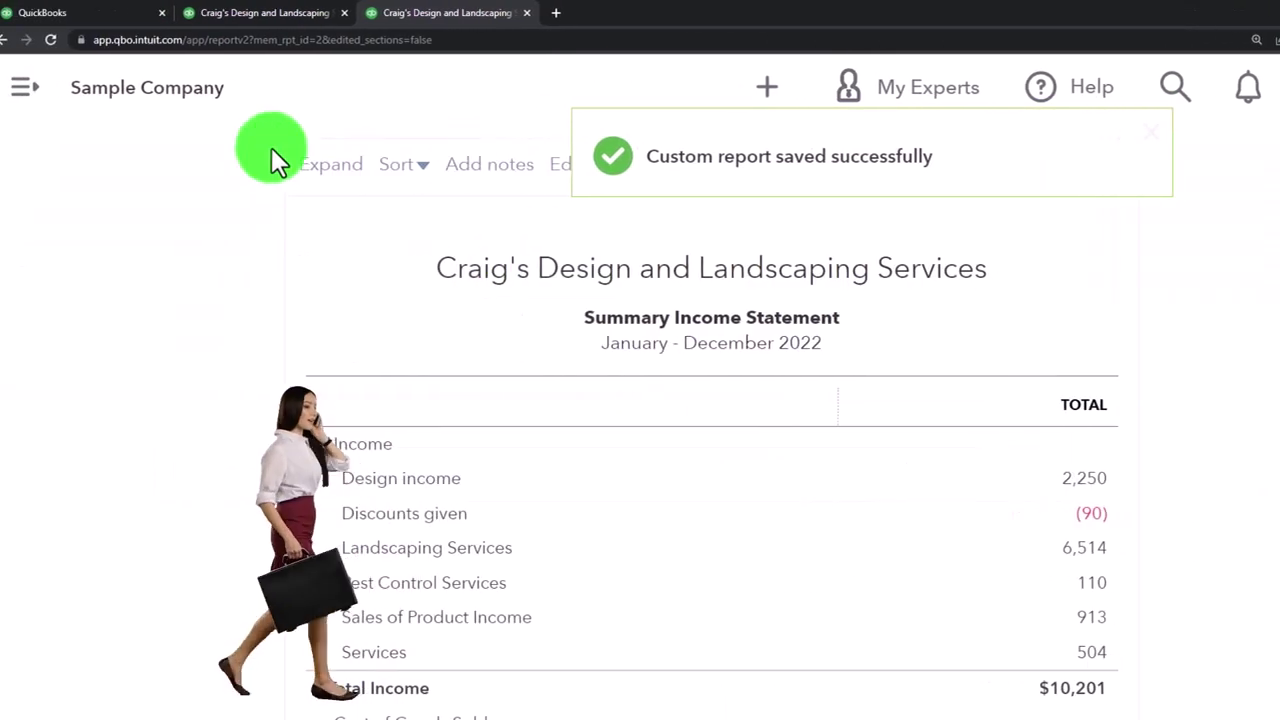
- Rename the saved Summary Income Statement custom report to "1 Summary Income Statement" and save it
{"action": "left_click", "coordinate": [103, 18]}
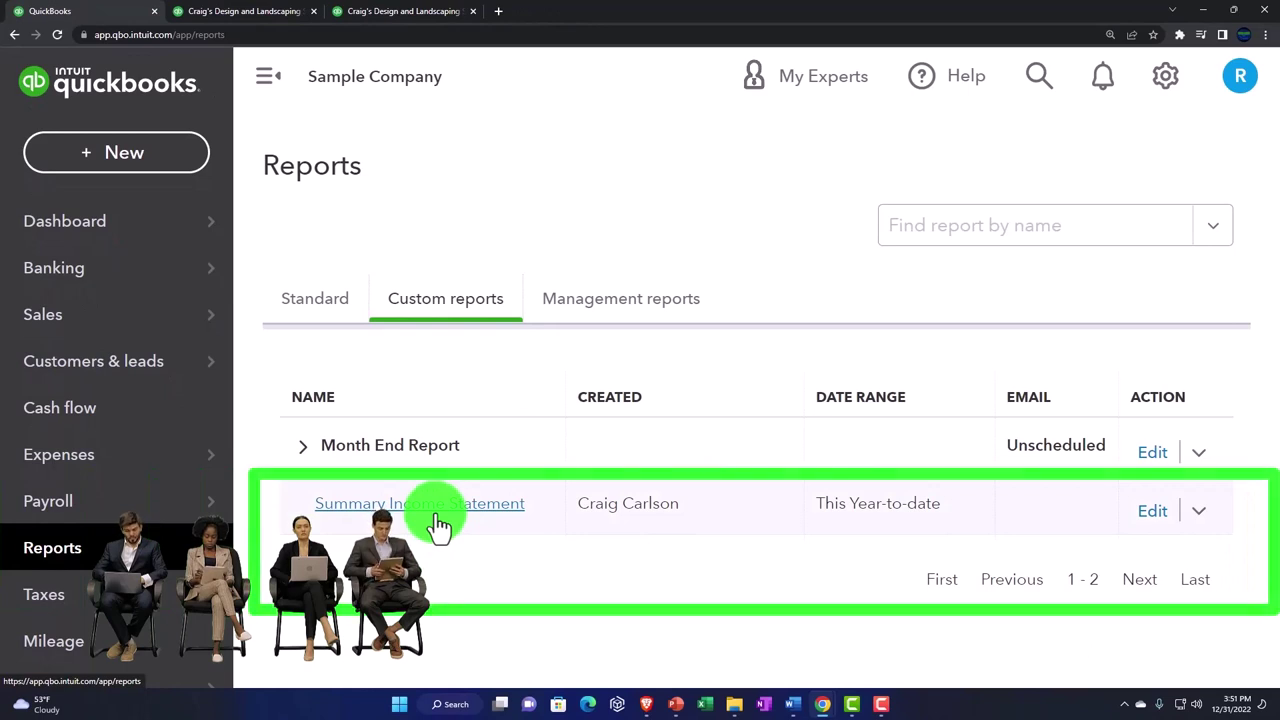
{"action": "left_click", "coordinate": [1150, 512]}
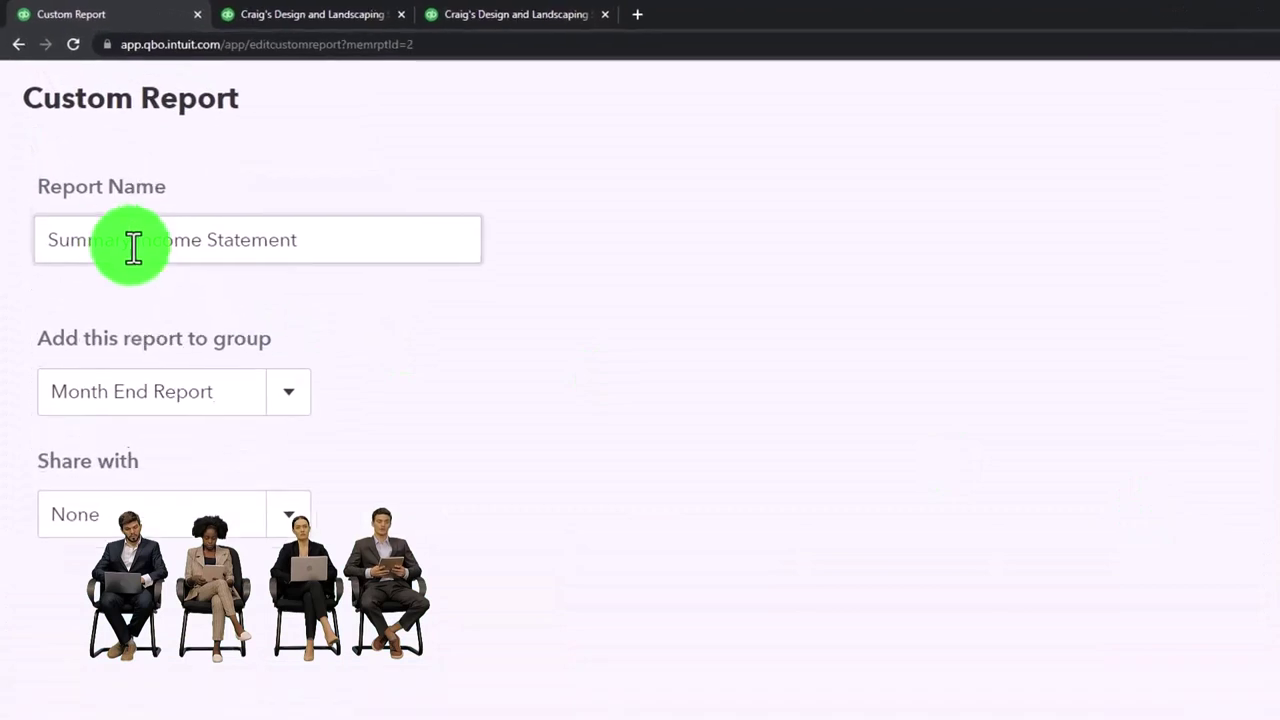
{"action": "triple_click", "coordinate": [104, 191]}
{"action": "key", "text": "BackSpace"}
{"action": "type", "text": "1"}
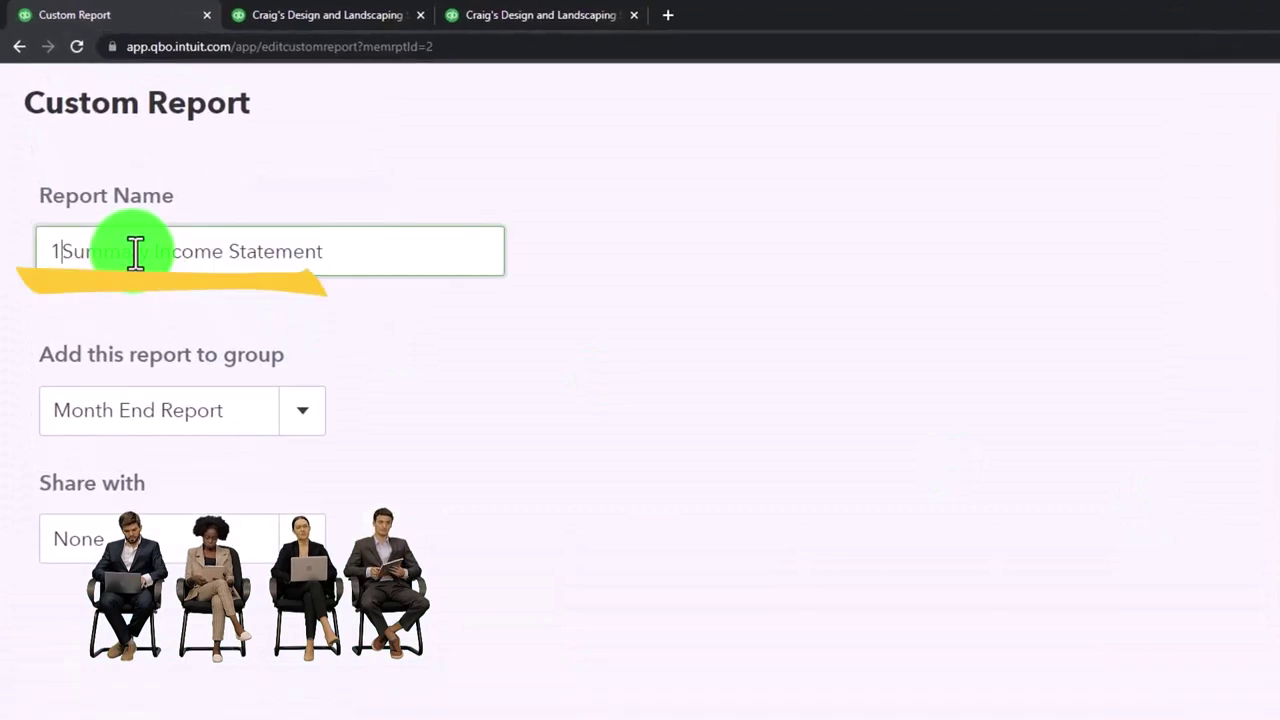
{"action": "left_click", "coordinate": [997, 645]}
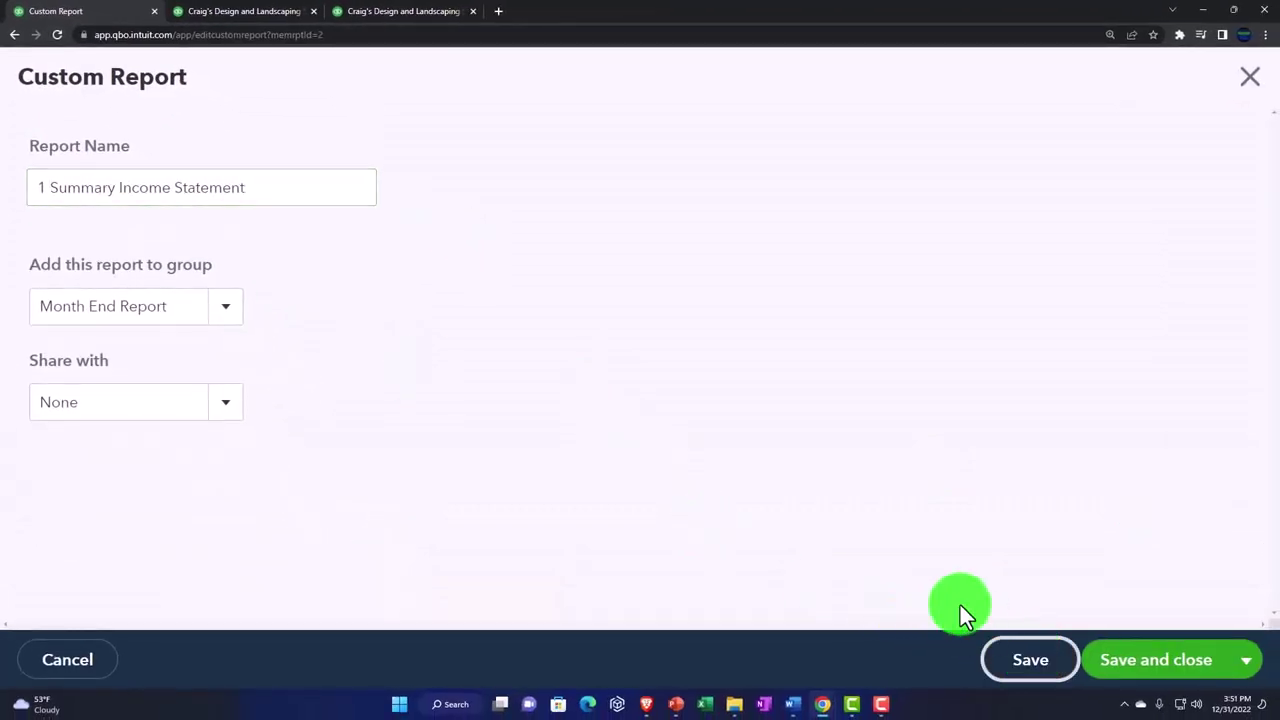
{"action": "left_click", "coordinate": [1251, 88]}
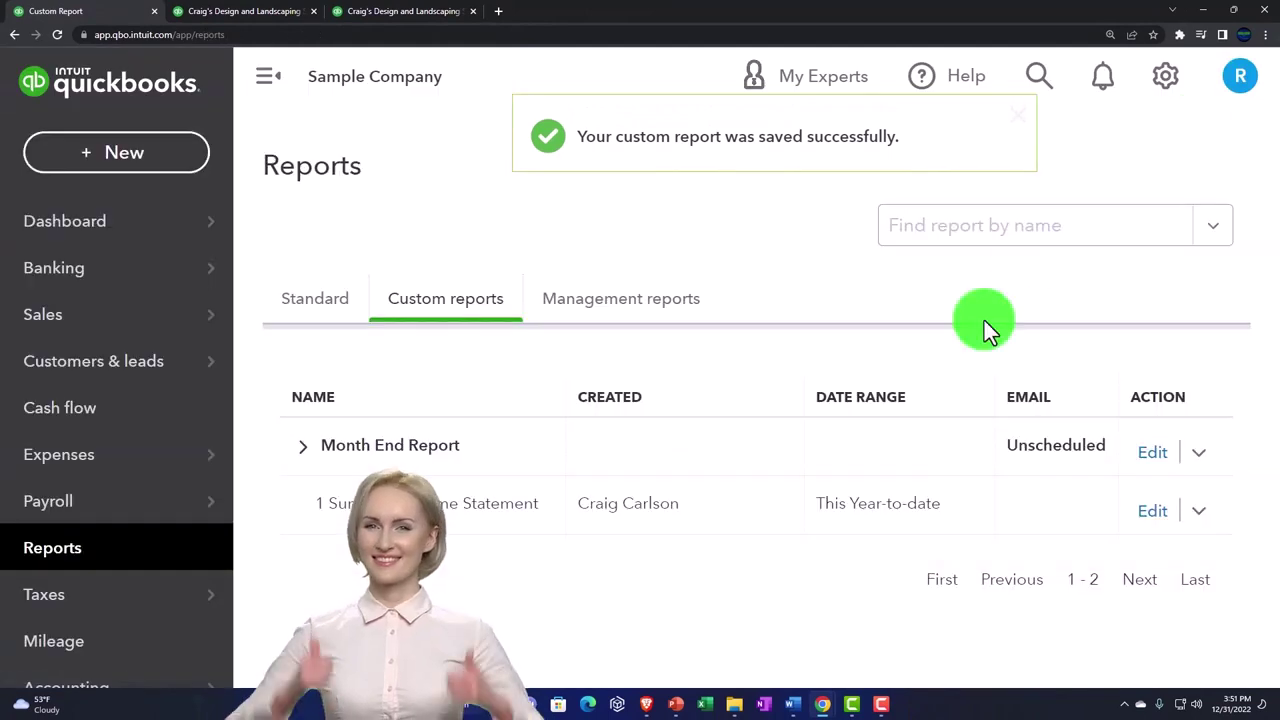
- Return to the open Summary Income Statement report and expand it to full account detail
{"action": "left_click", "coordinate": [400, 12]}
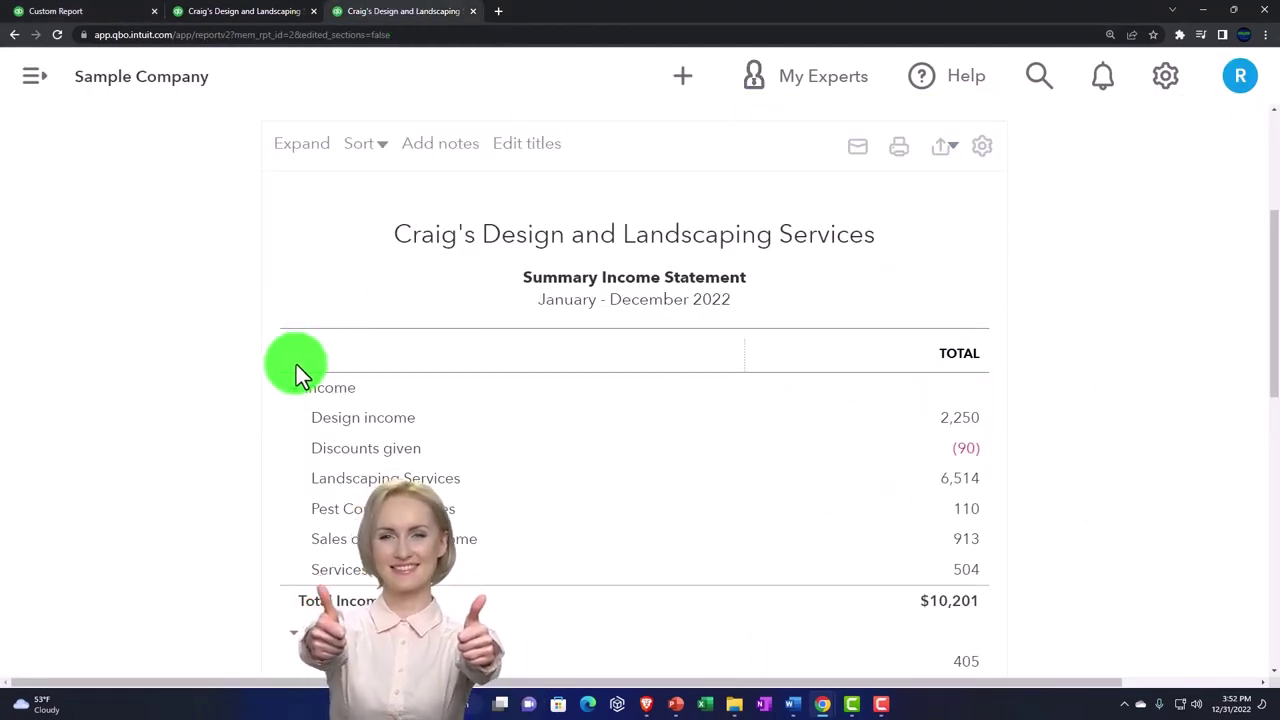
{"action": "left_click", "coordinate": [300, 157]}
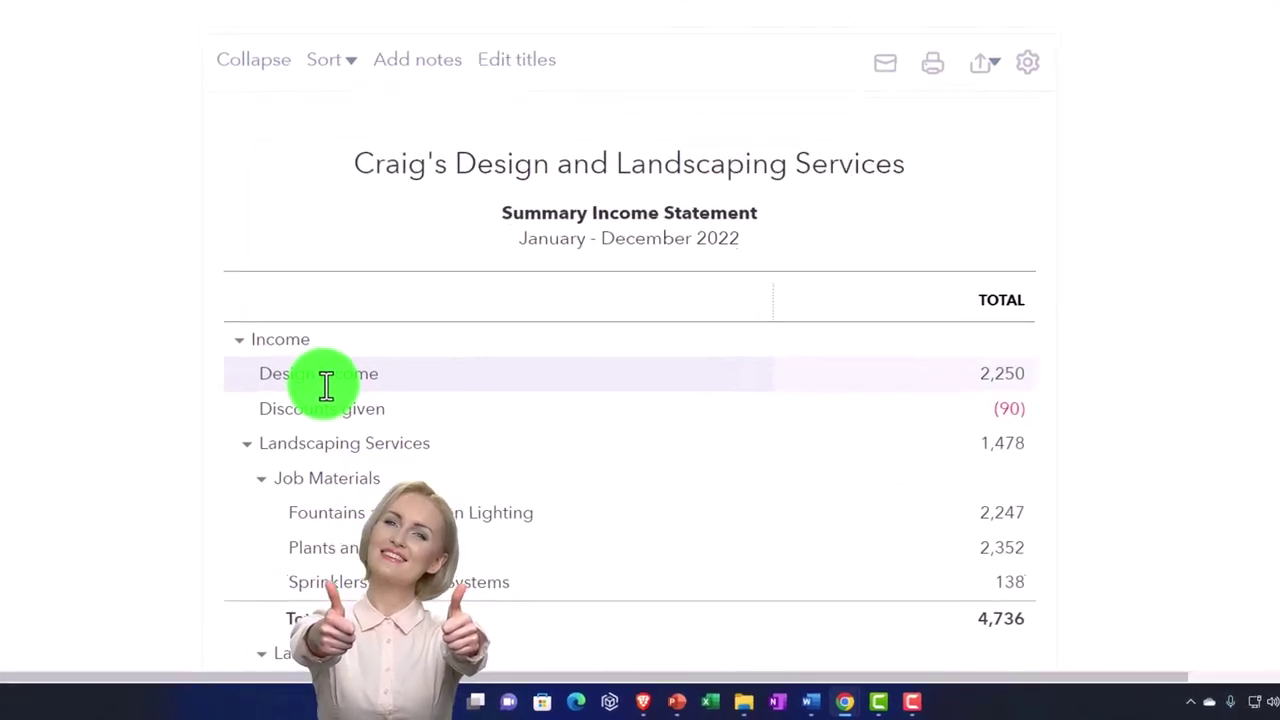